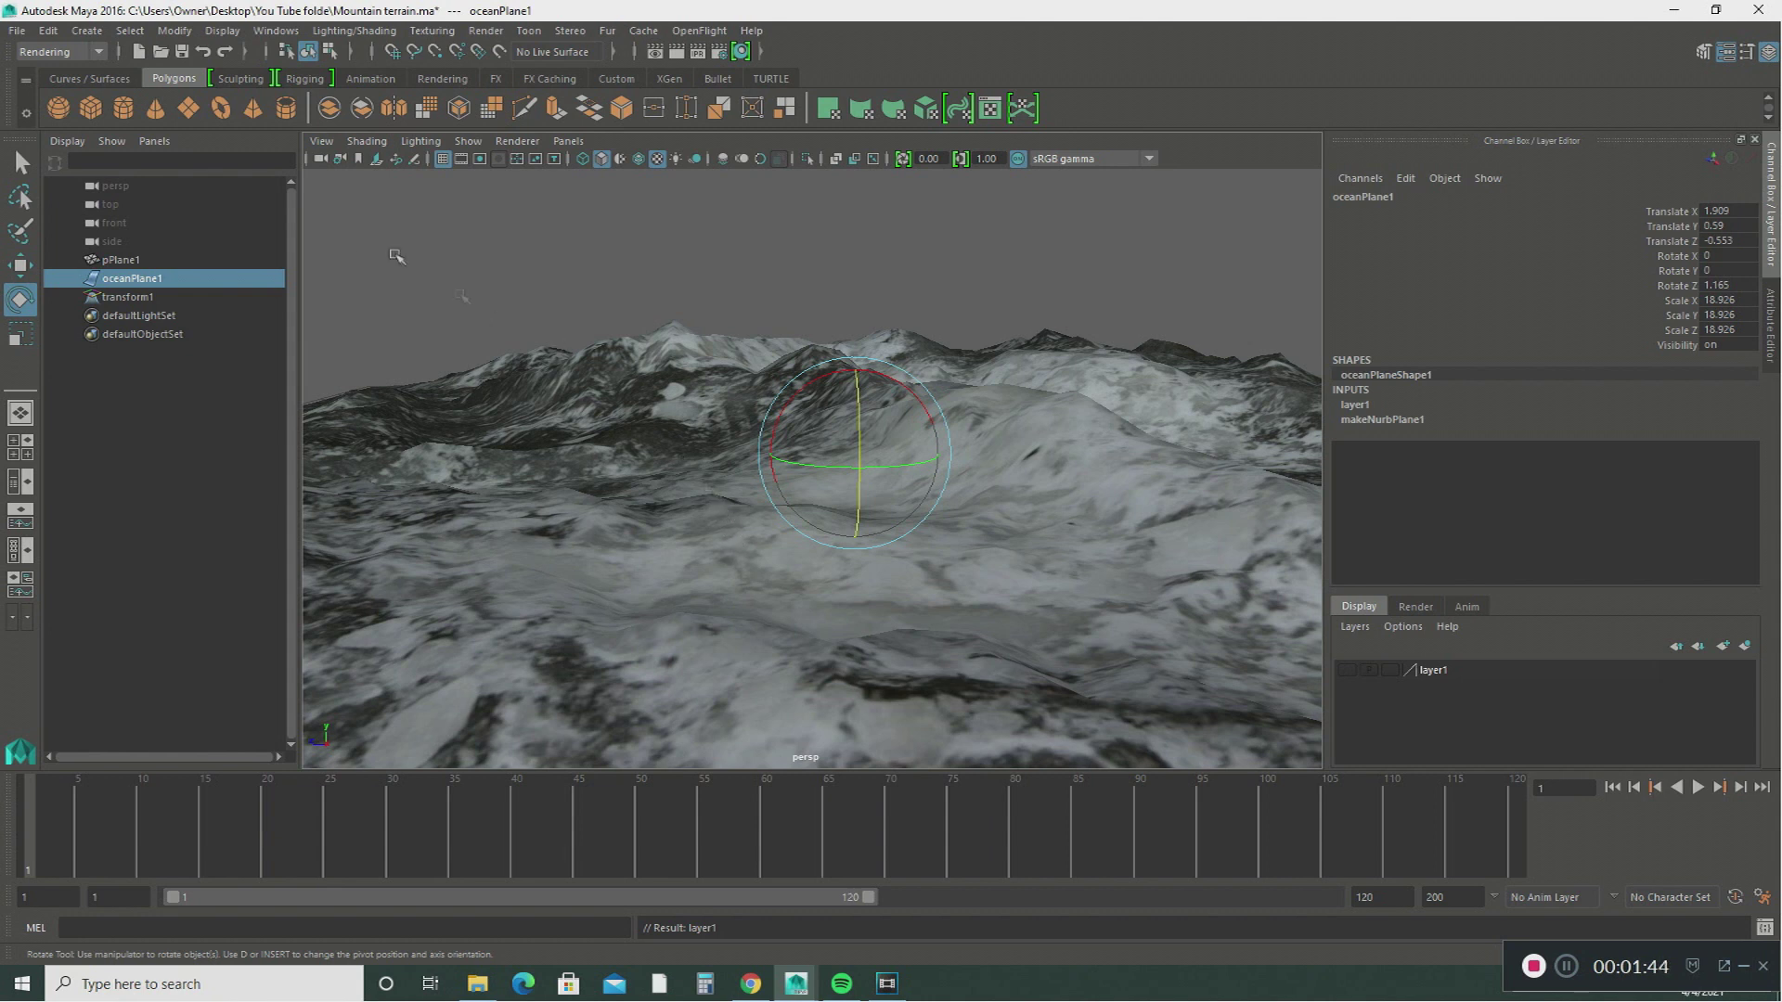
Step: Check the menu-set list and keep the Rendering menu set active
{"action": "left_click", "coordinate": [99, 53]}
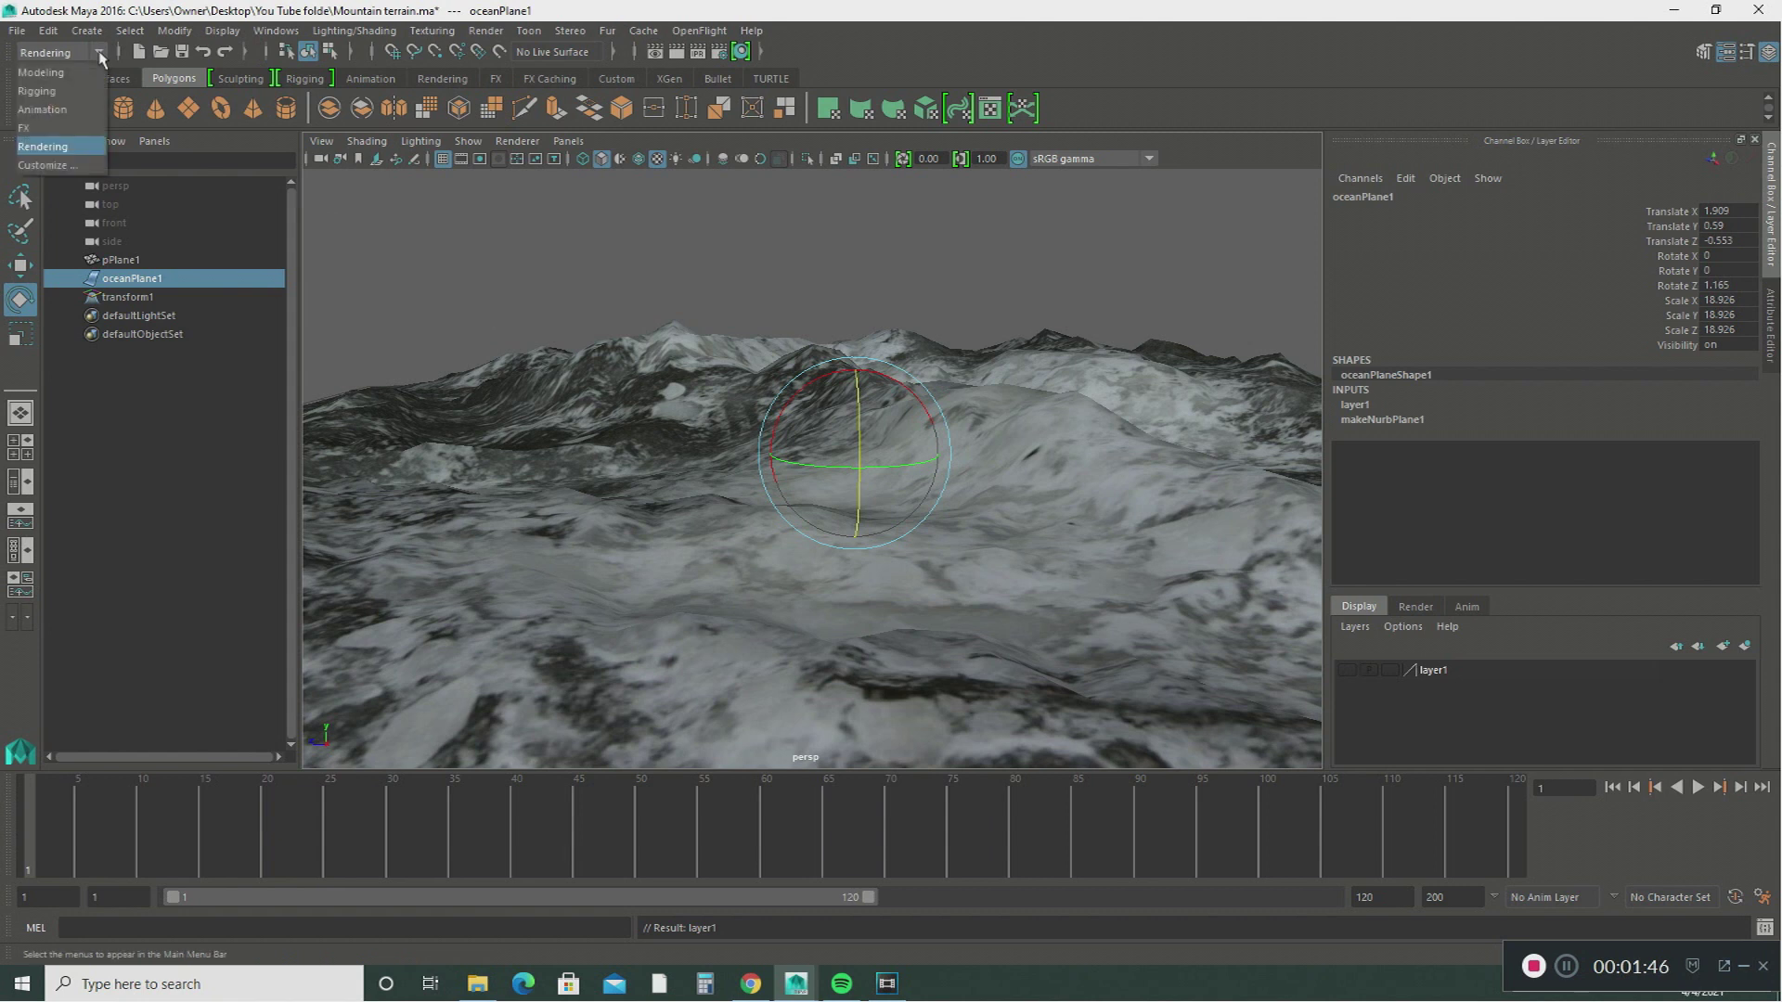
{"action": "left_click", "coordinate": [66, 147]}
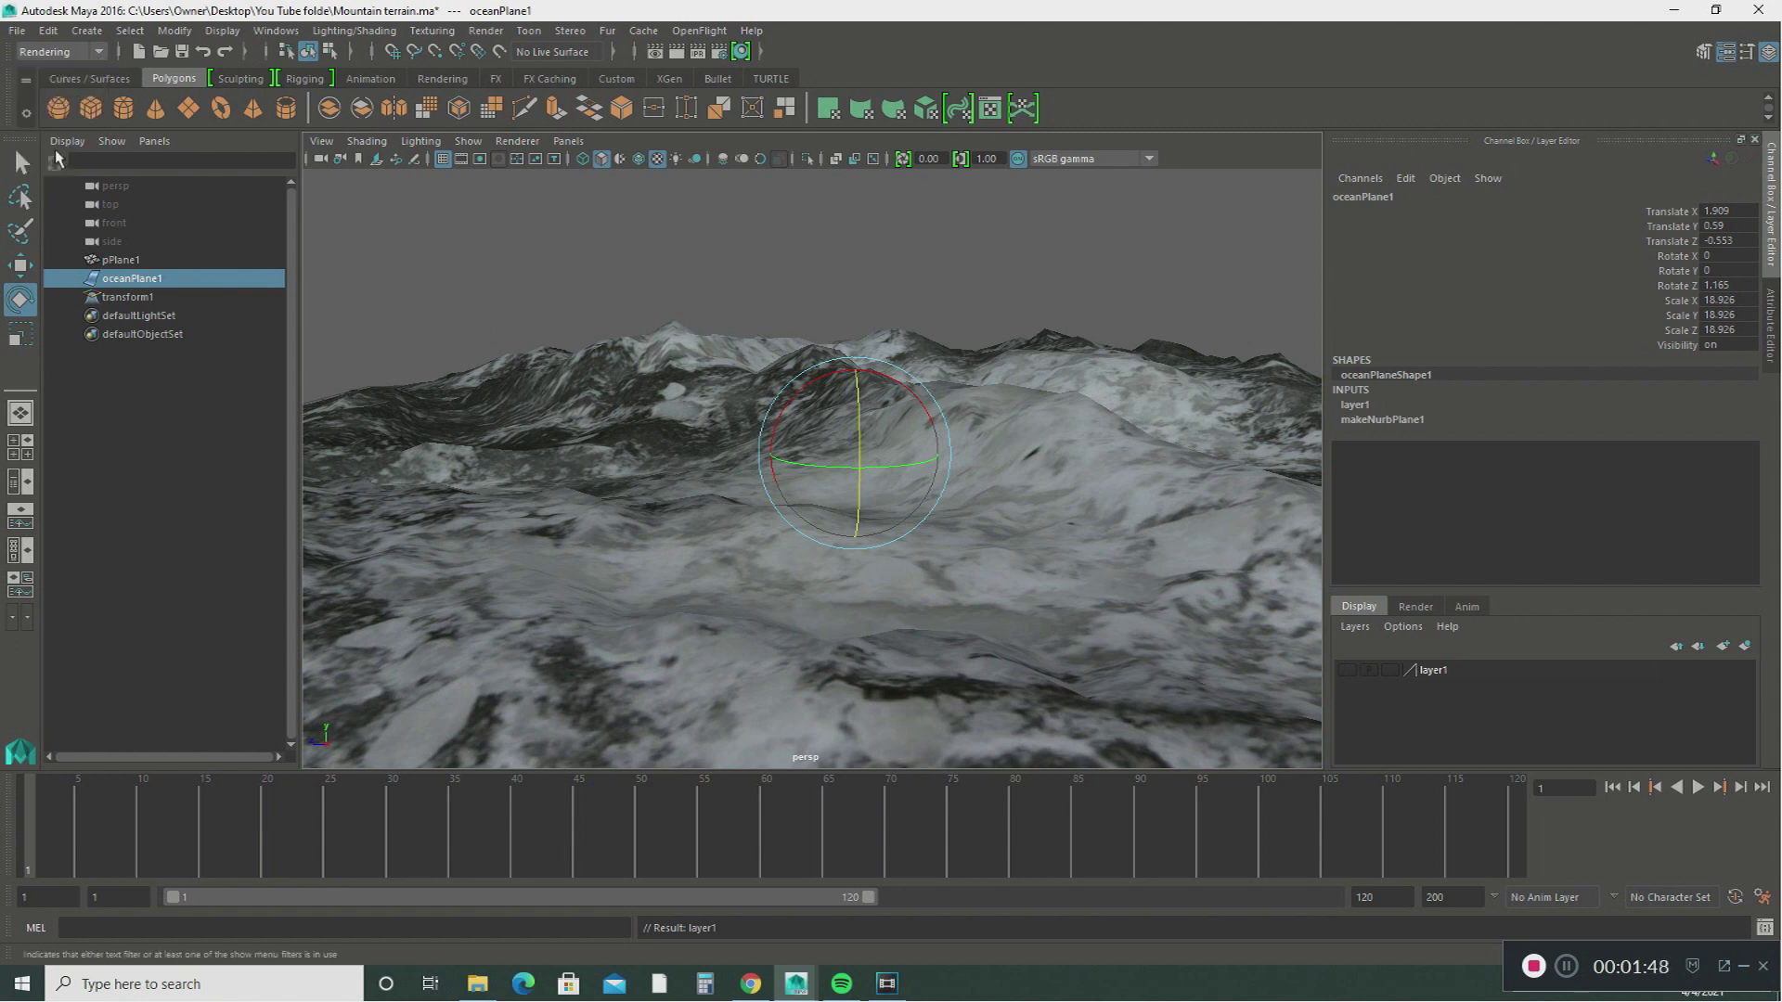
{"action": "left_click", "coordinate": [99, 53]}
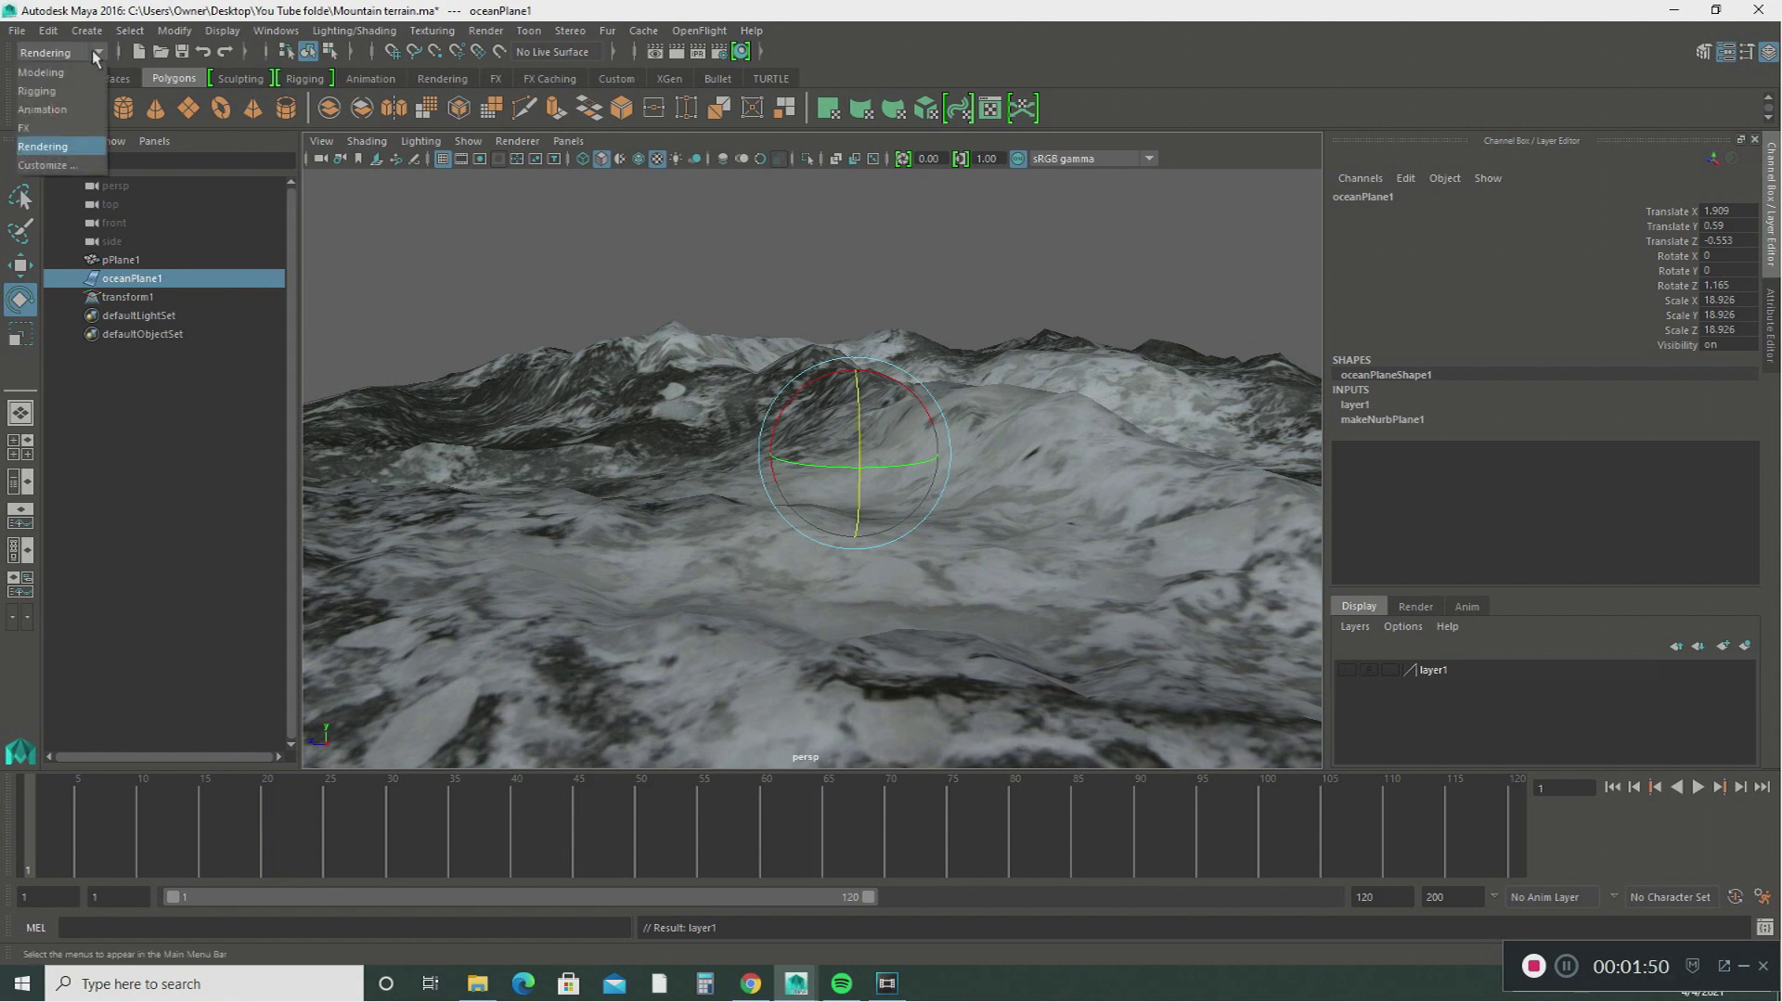
{"action": "left_click", "coordinate": [57, 146]}
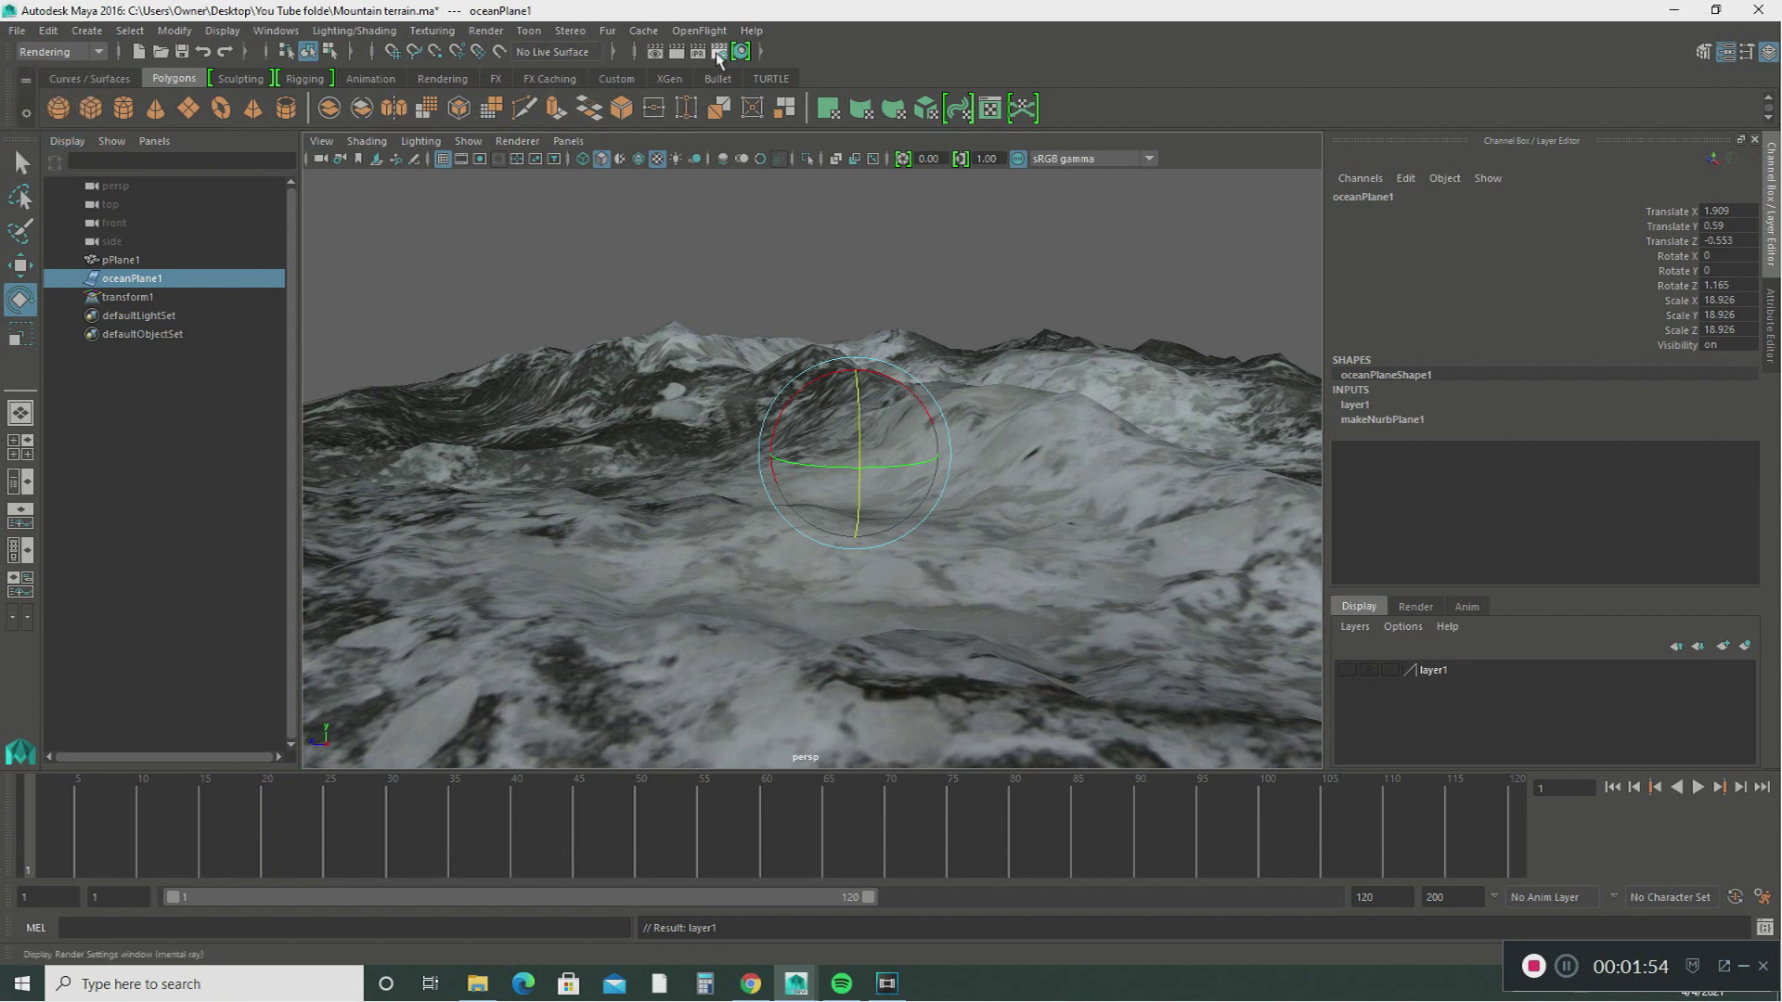
Step: In Render Settings, choose mental ray as the renderer and create a Physical Sun and Sky
{"action": "left_click", "coordinate": [717, 53]}
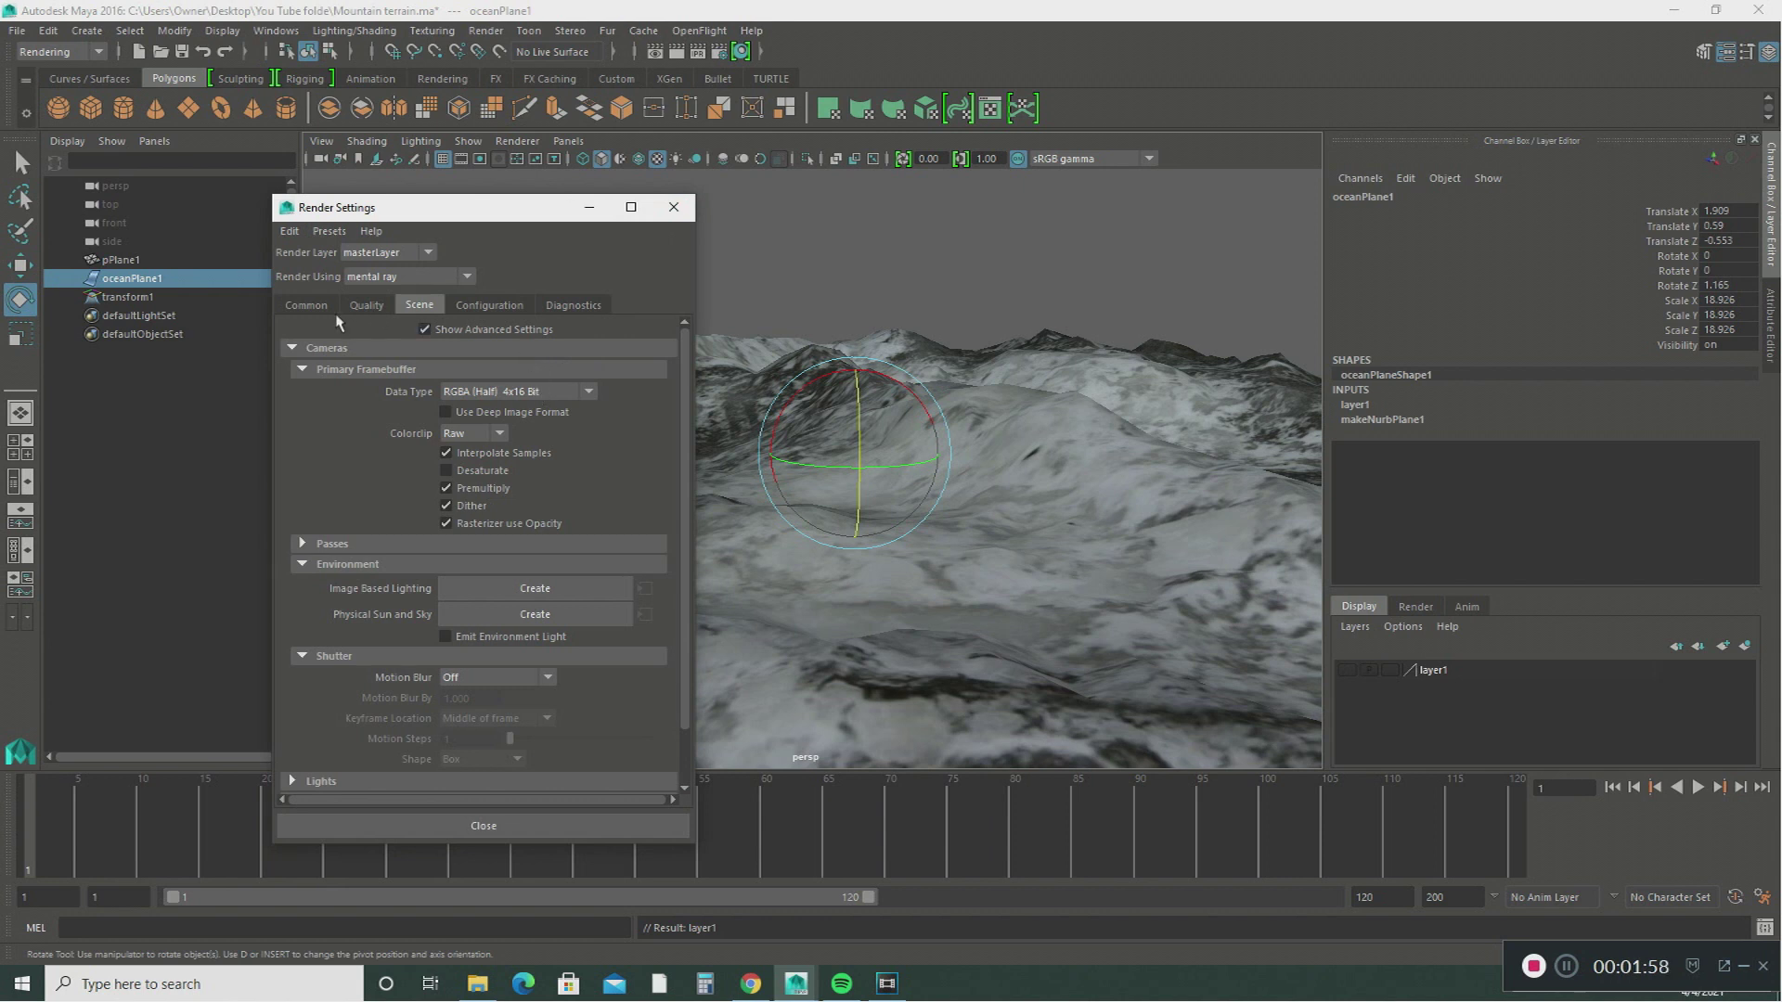
{"action": "left_click", "coordinate": [468, 278]}
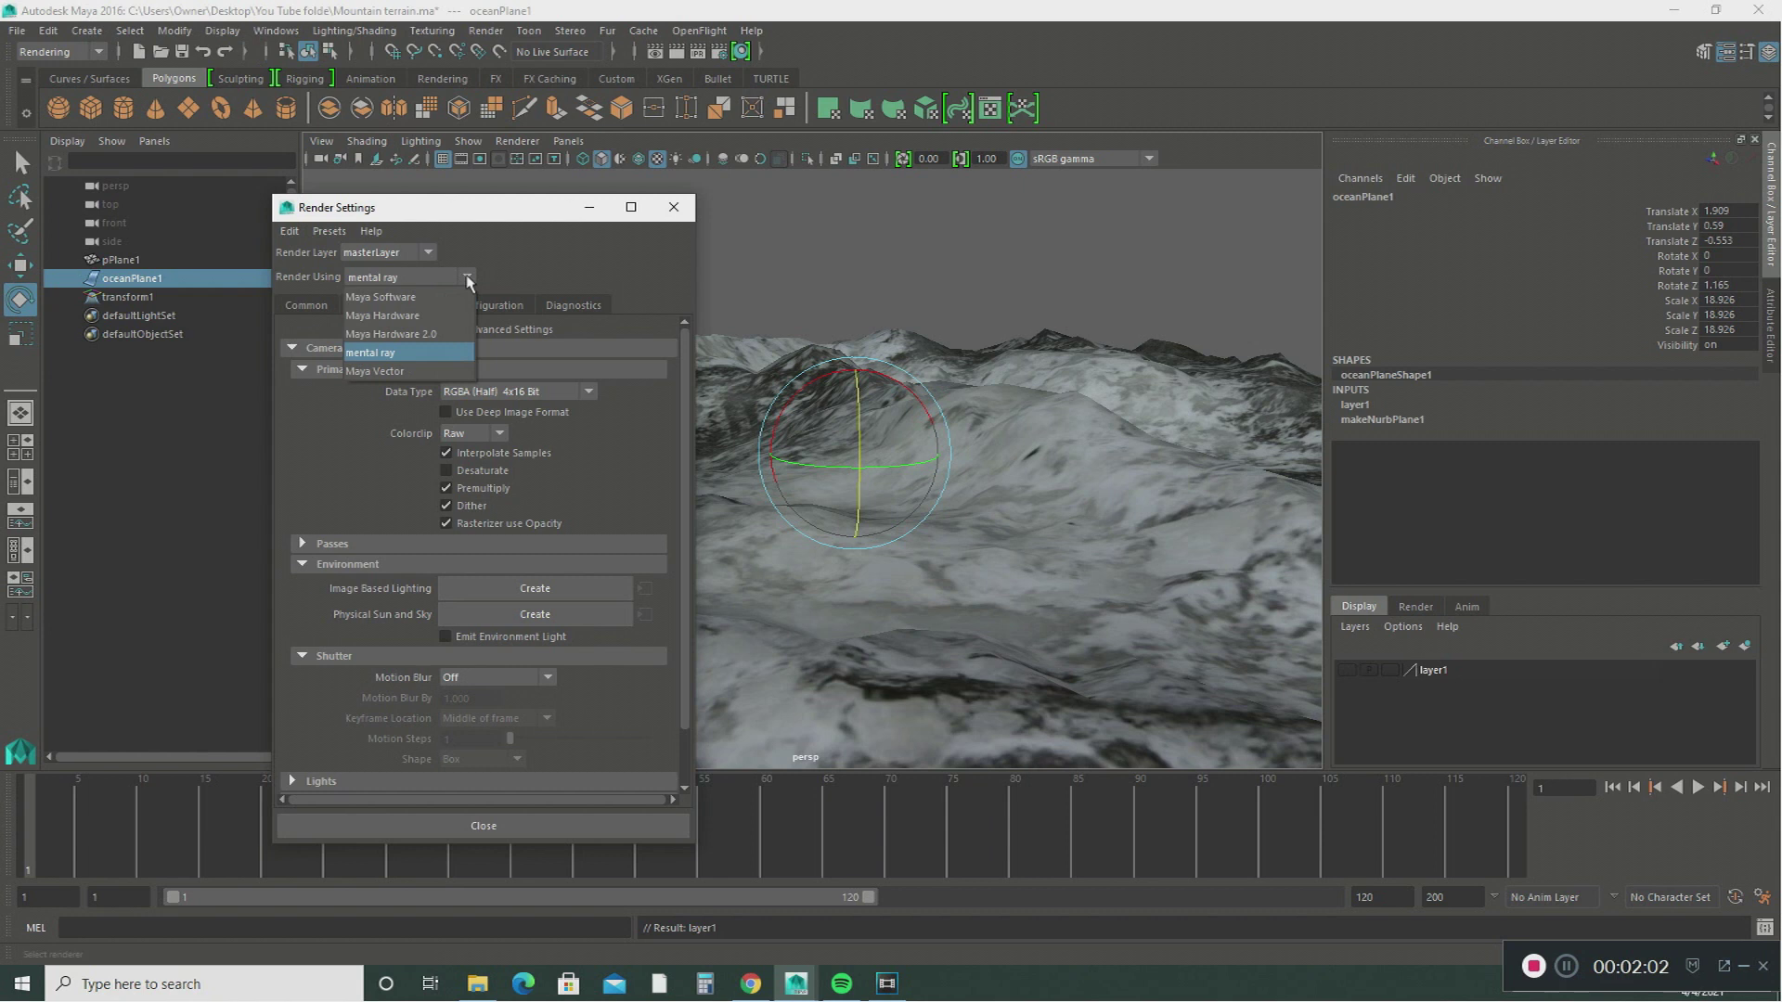
{"action": "left_click", "coordinate": [382, 354]}
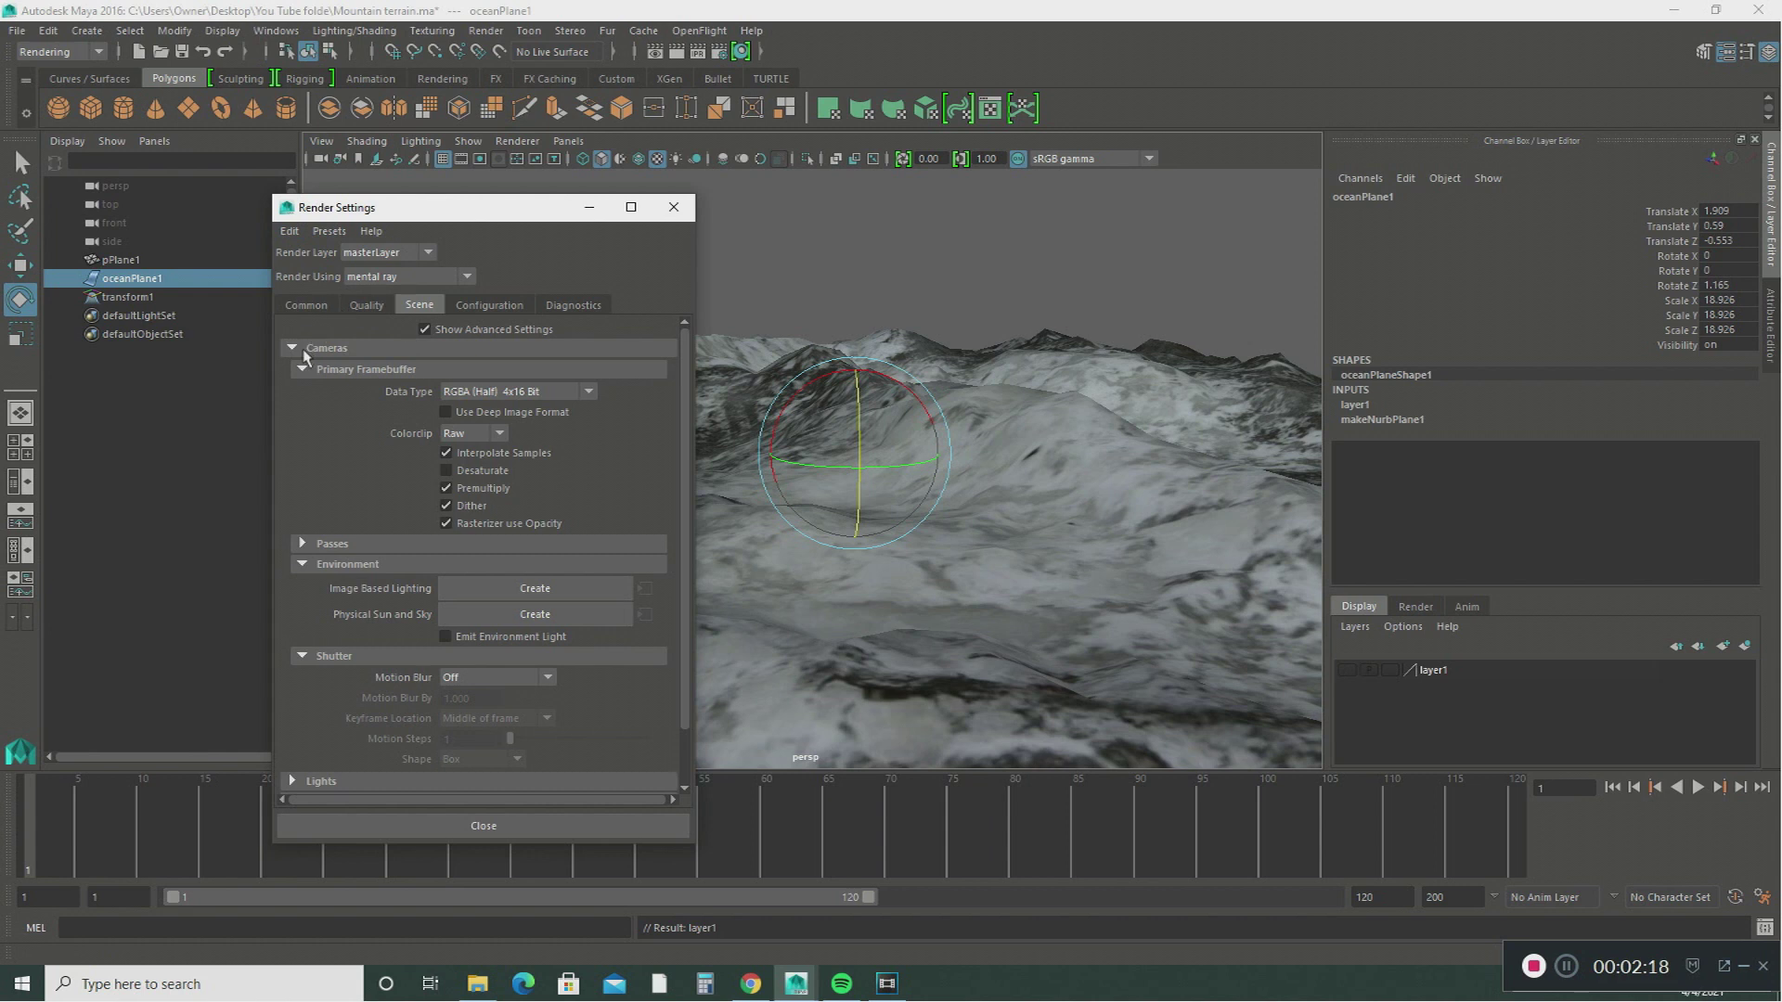
{"action": "left_click", "coordinate": [424, 329]}
{"action": "left_click", "coordinate": [526, 613]}
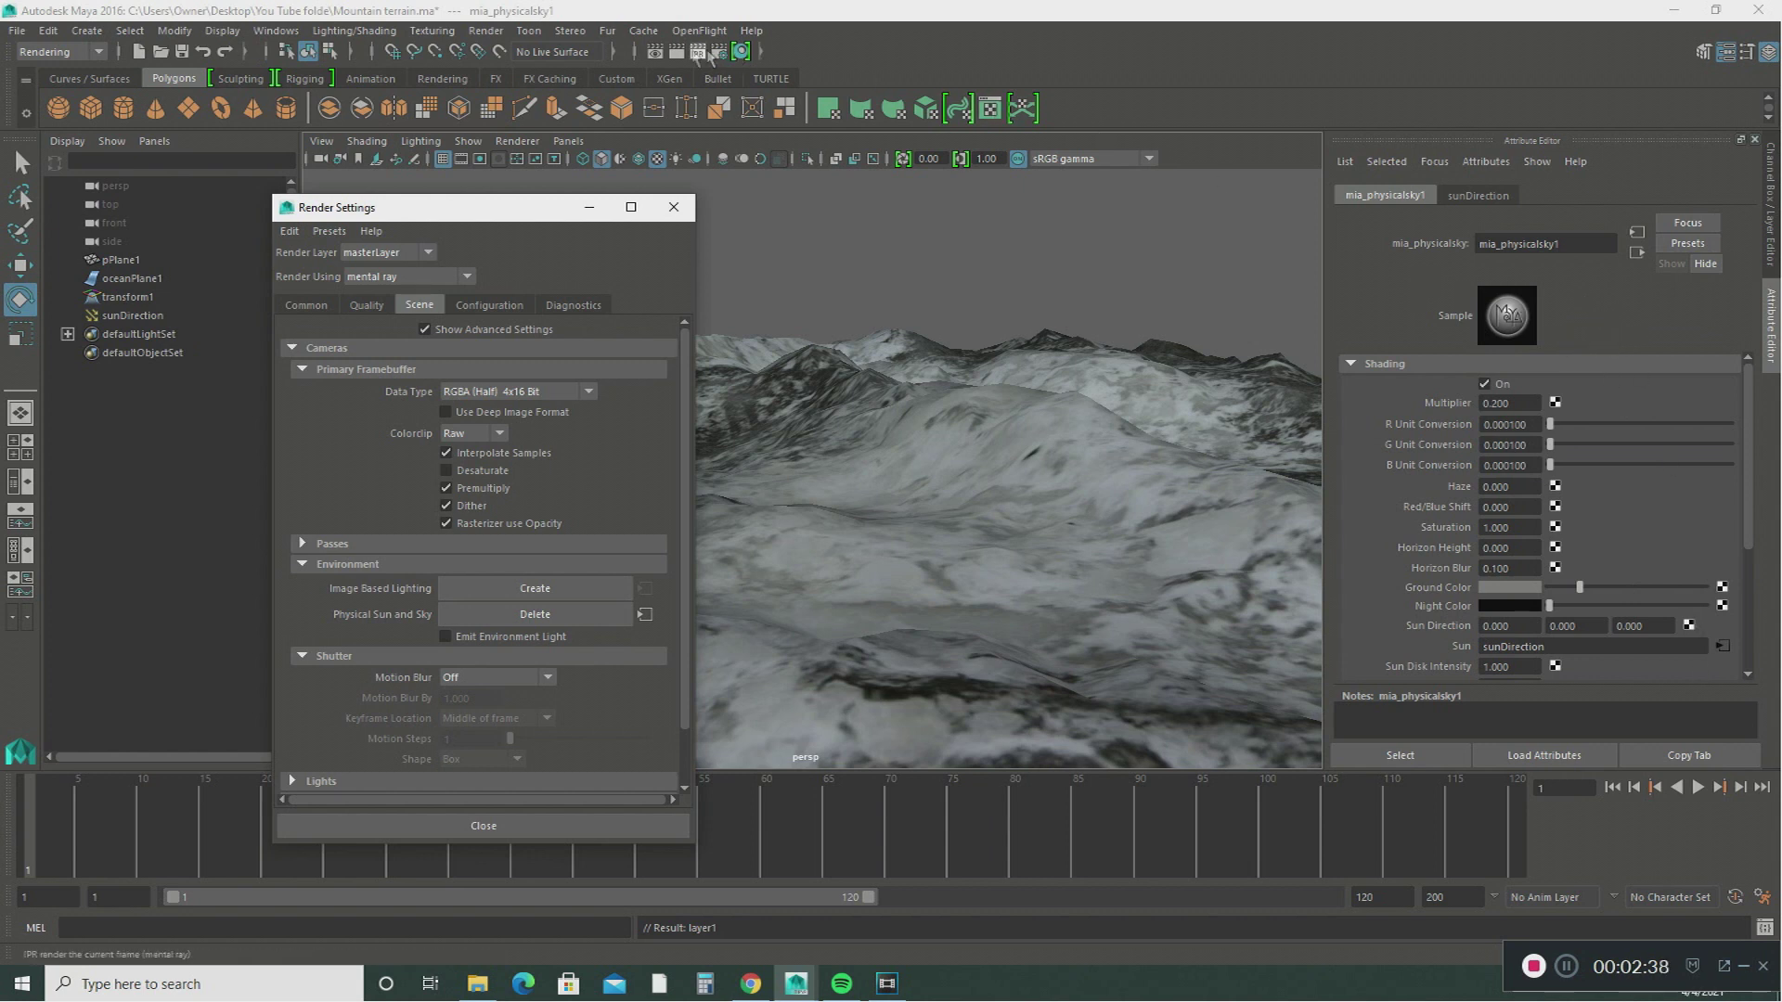
Step: Test-render the current frame with the new sun and sky lighting
{"action": "left_click", "coordinate": [673, 206]}
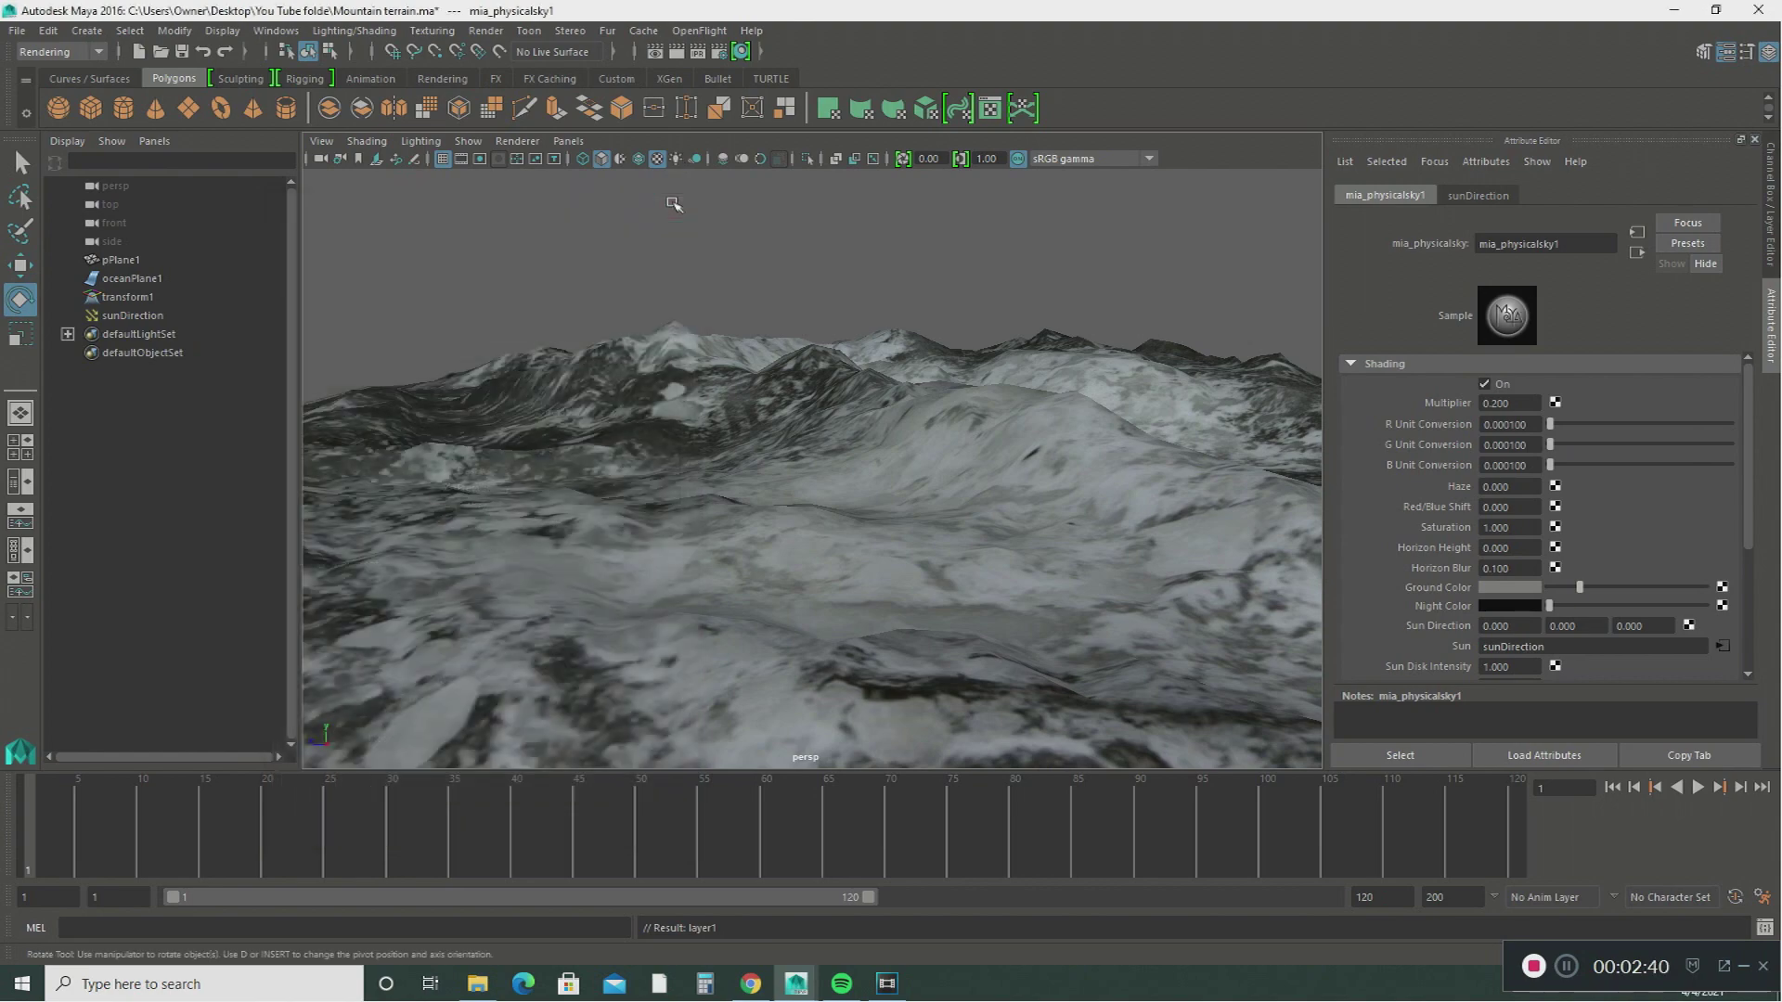
{"action": "left_click", "coordinate": [675, 58]}
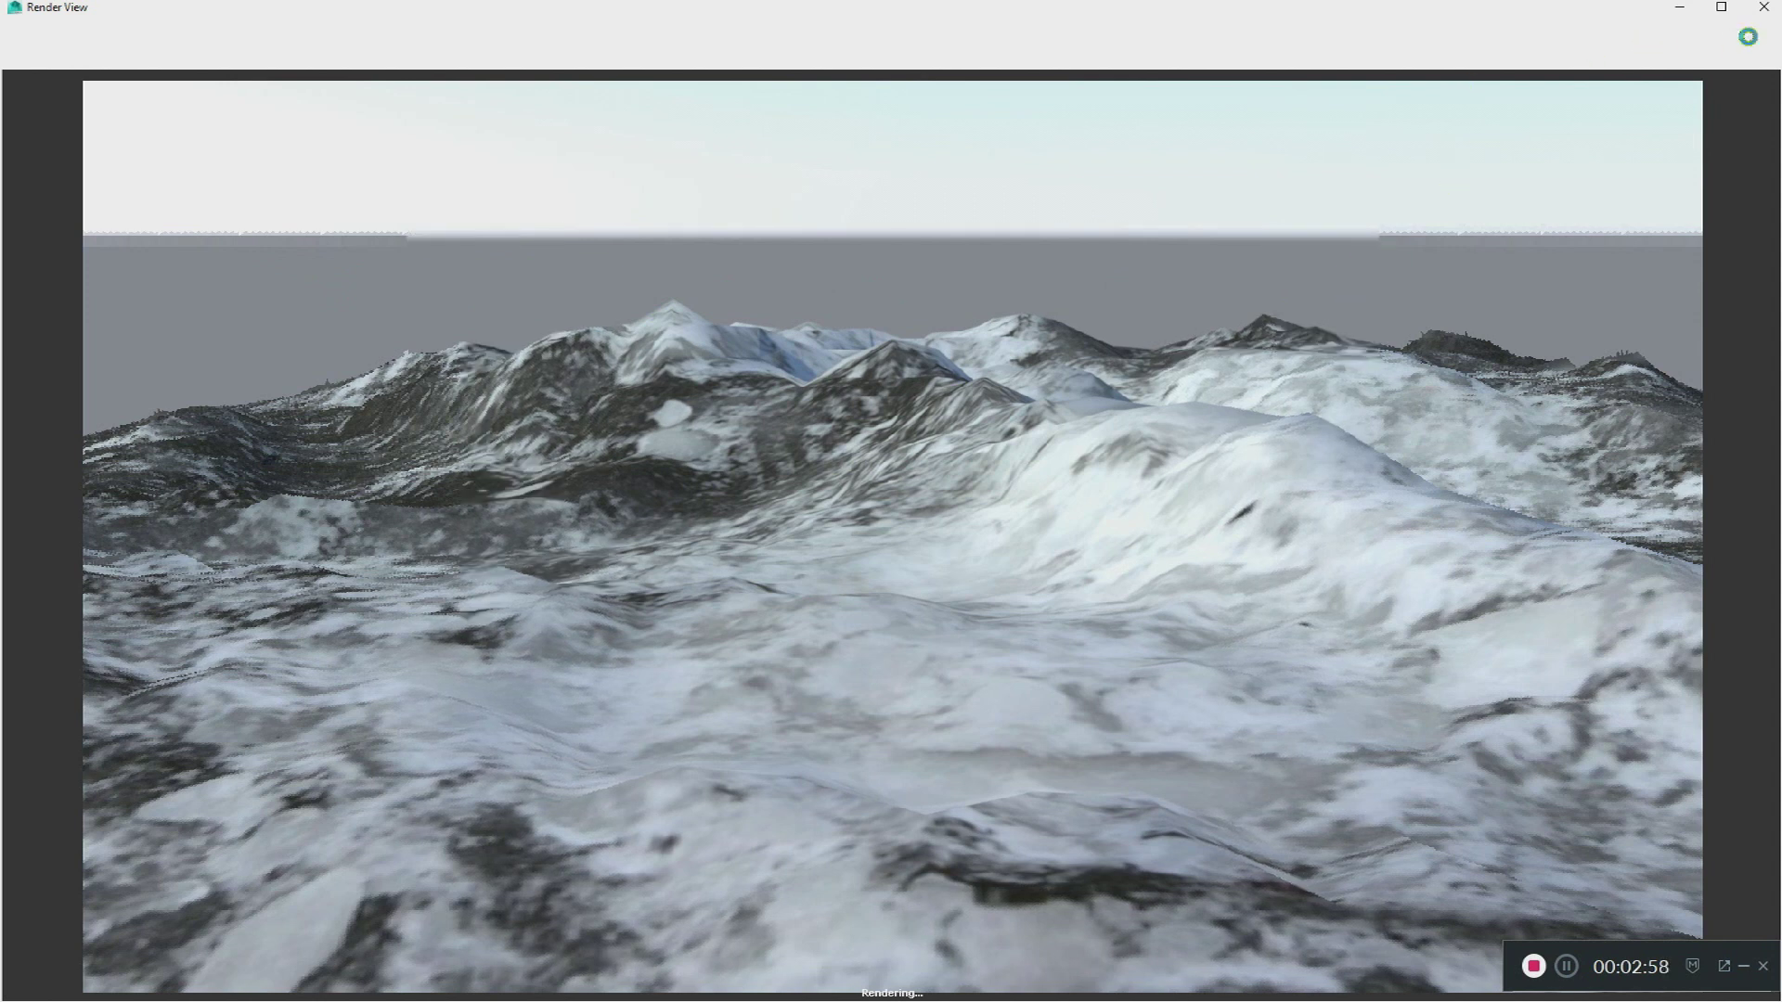
{"action": "left_click", "coordinate": [1764, 11]}
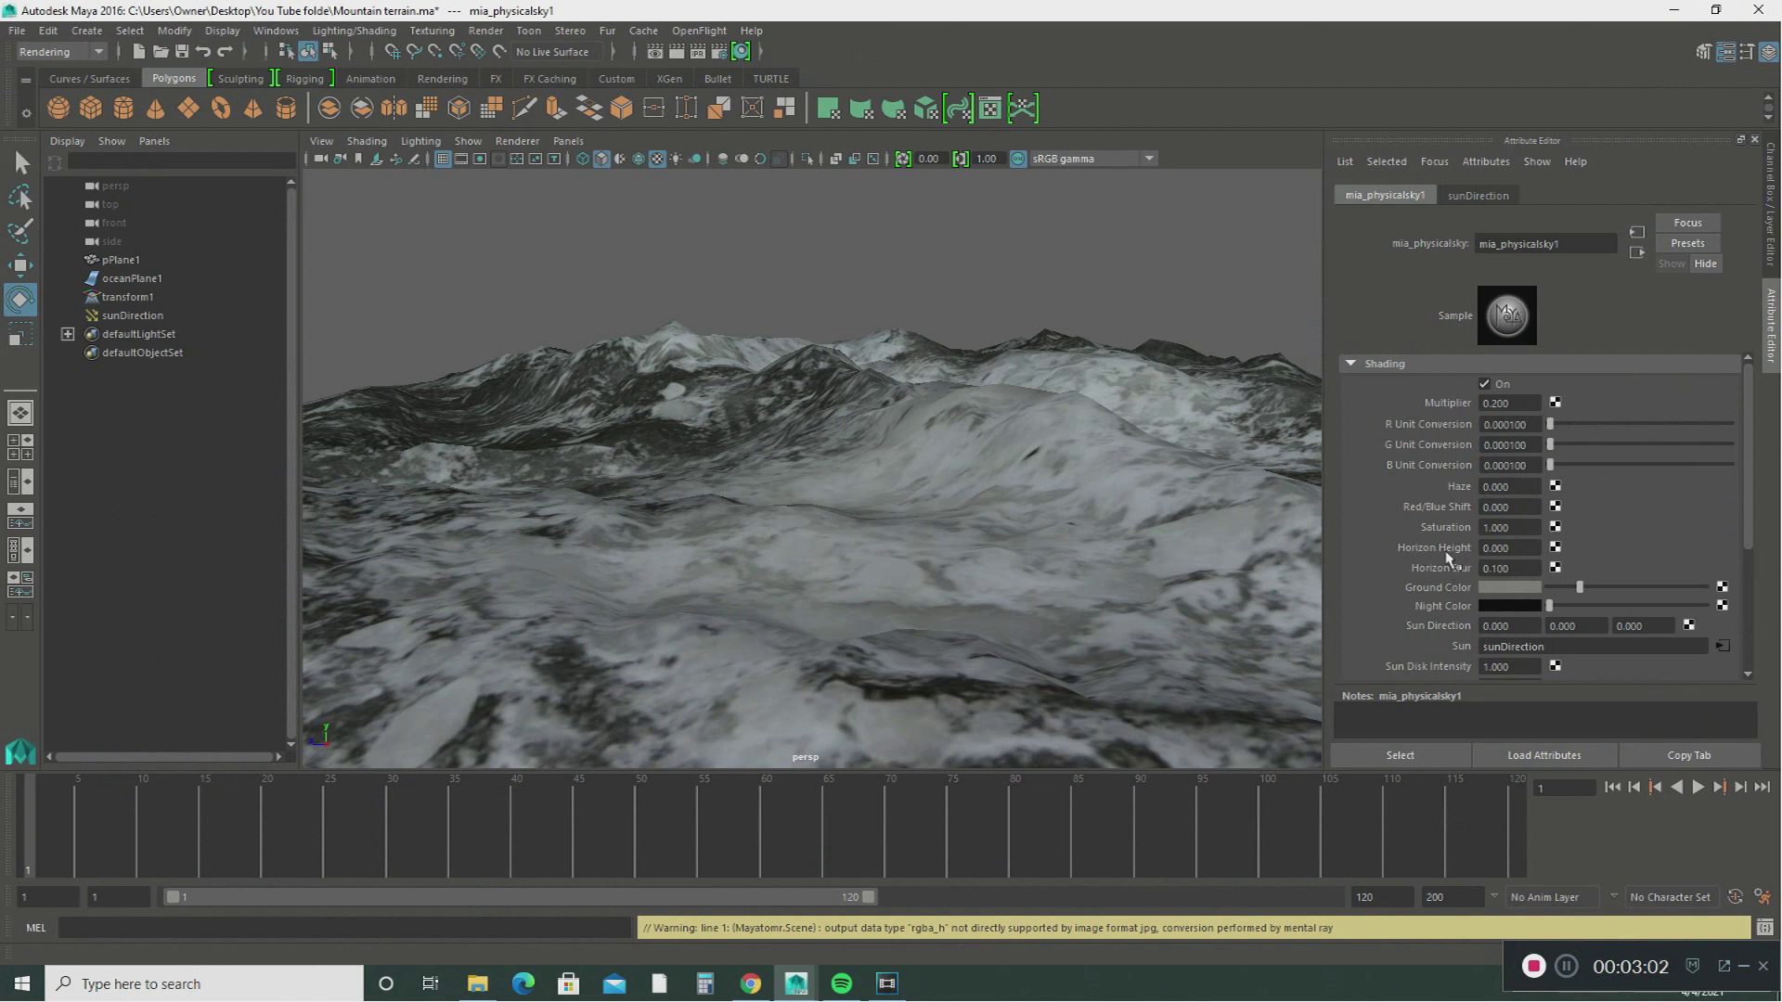
Step: Set mia_physicalsky1's Horizon Height to -1.000
{"action": "left_click_drag", "start_coordinate": [1518, 549], "coordinate": [1473, 549]}
{"action": "type", "text": "-1"}
{"action": "key", "text": "Return"}
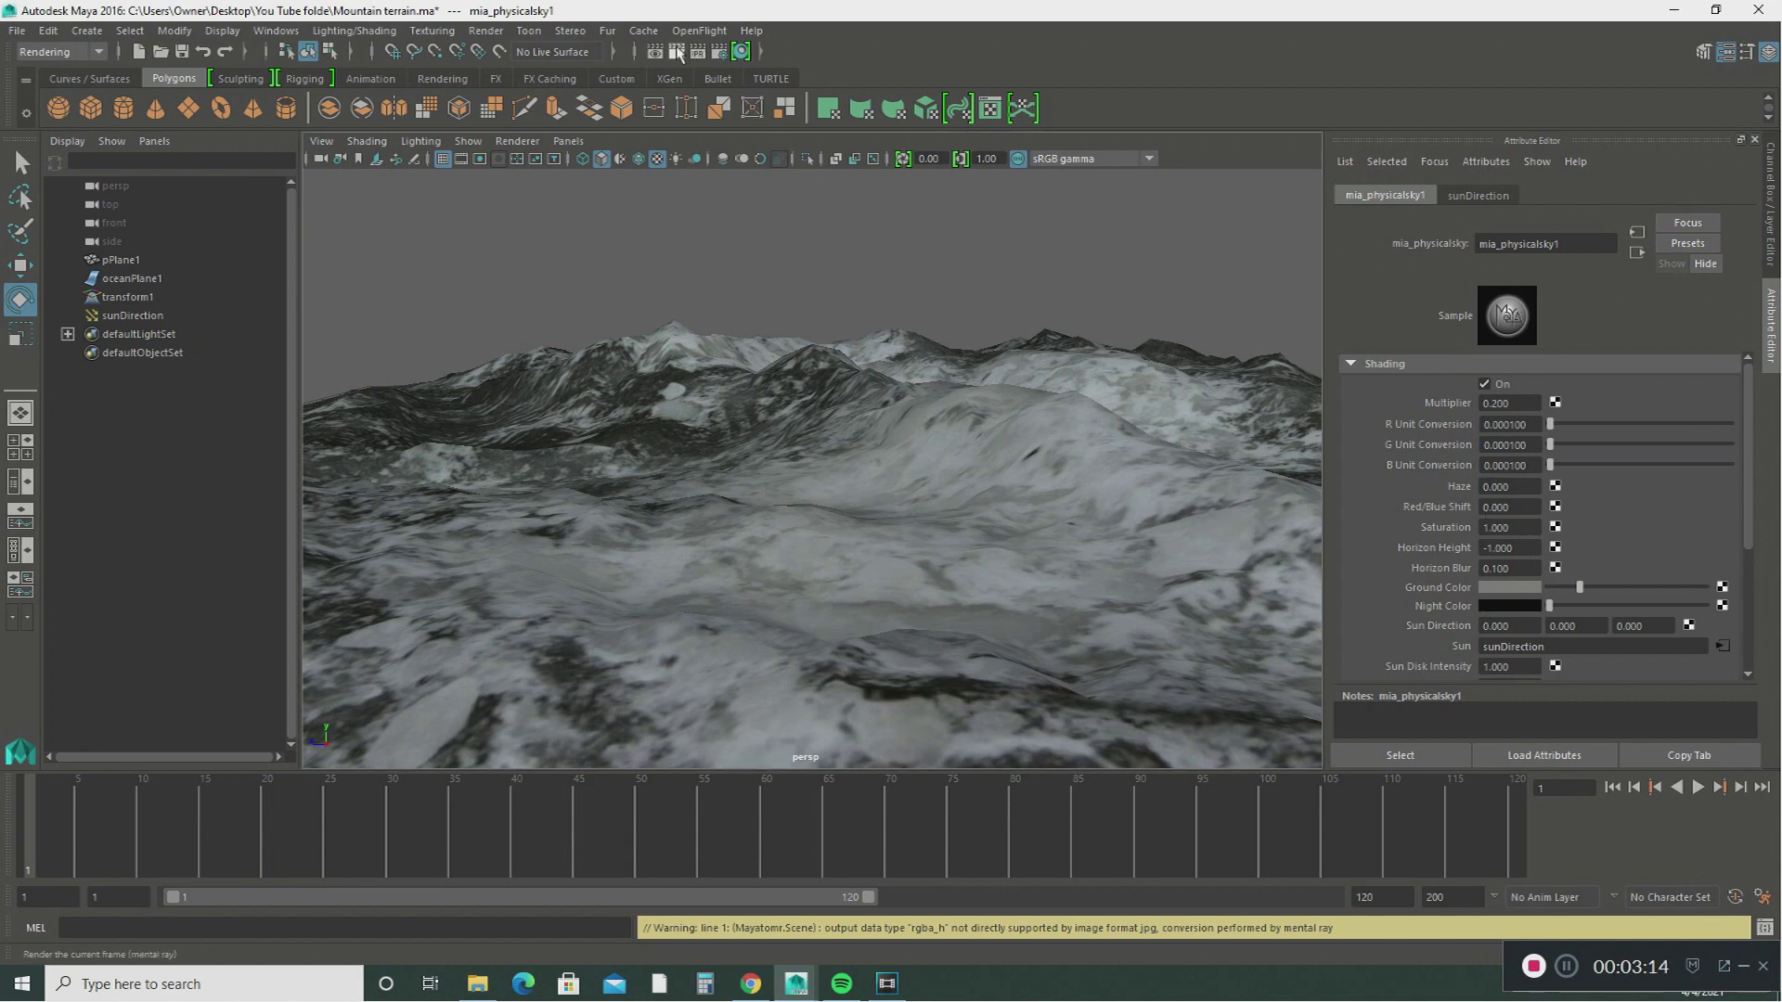
{"action": "left_click", "coordinate": [676, 54]}
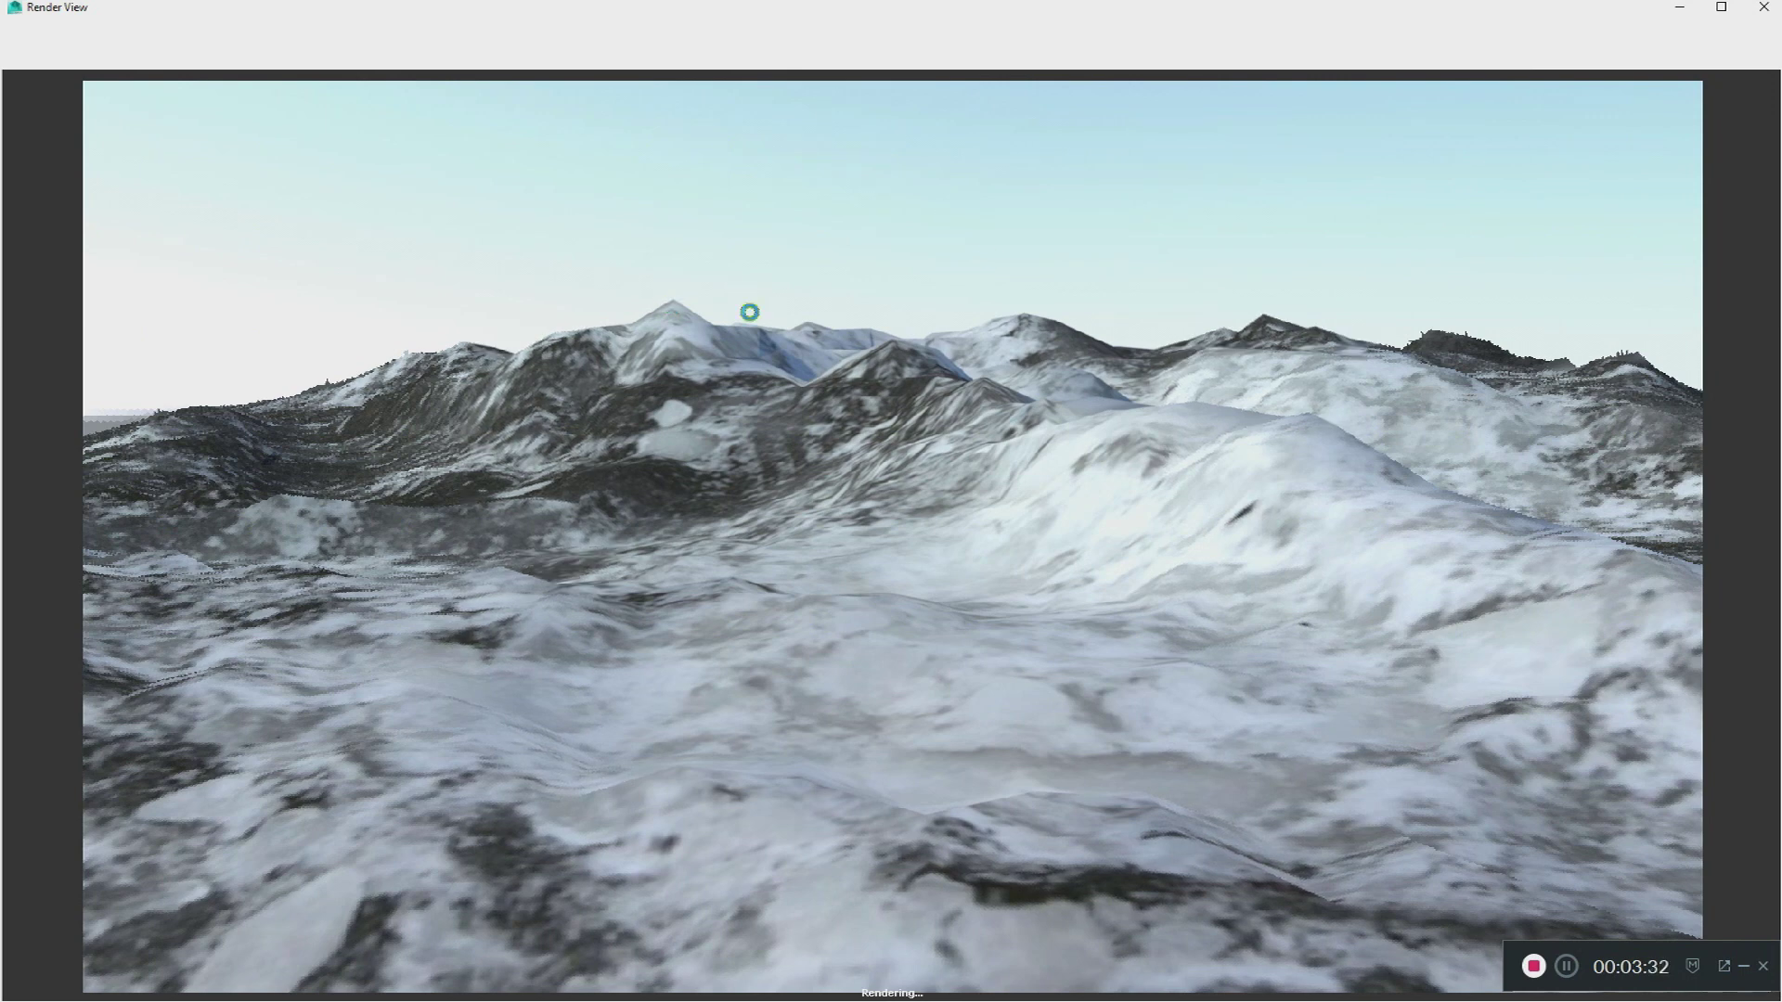
{"action": "left_click", "coordinate": [1763, 8]}
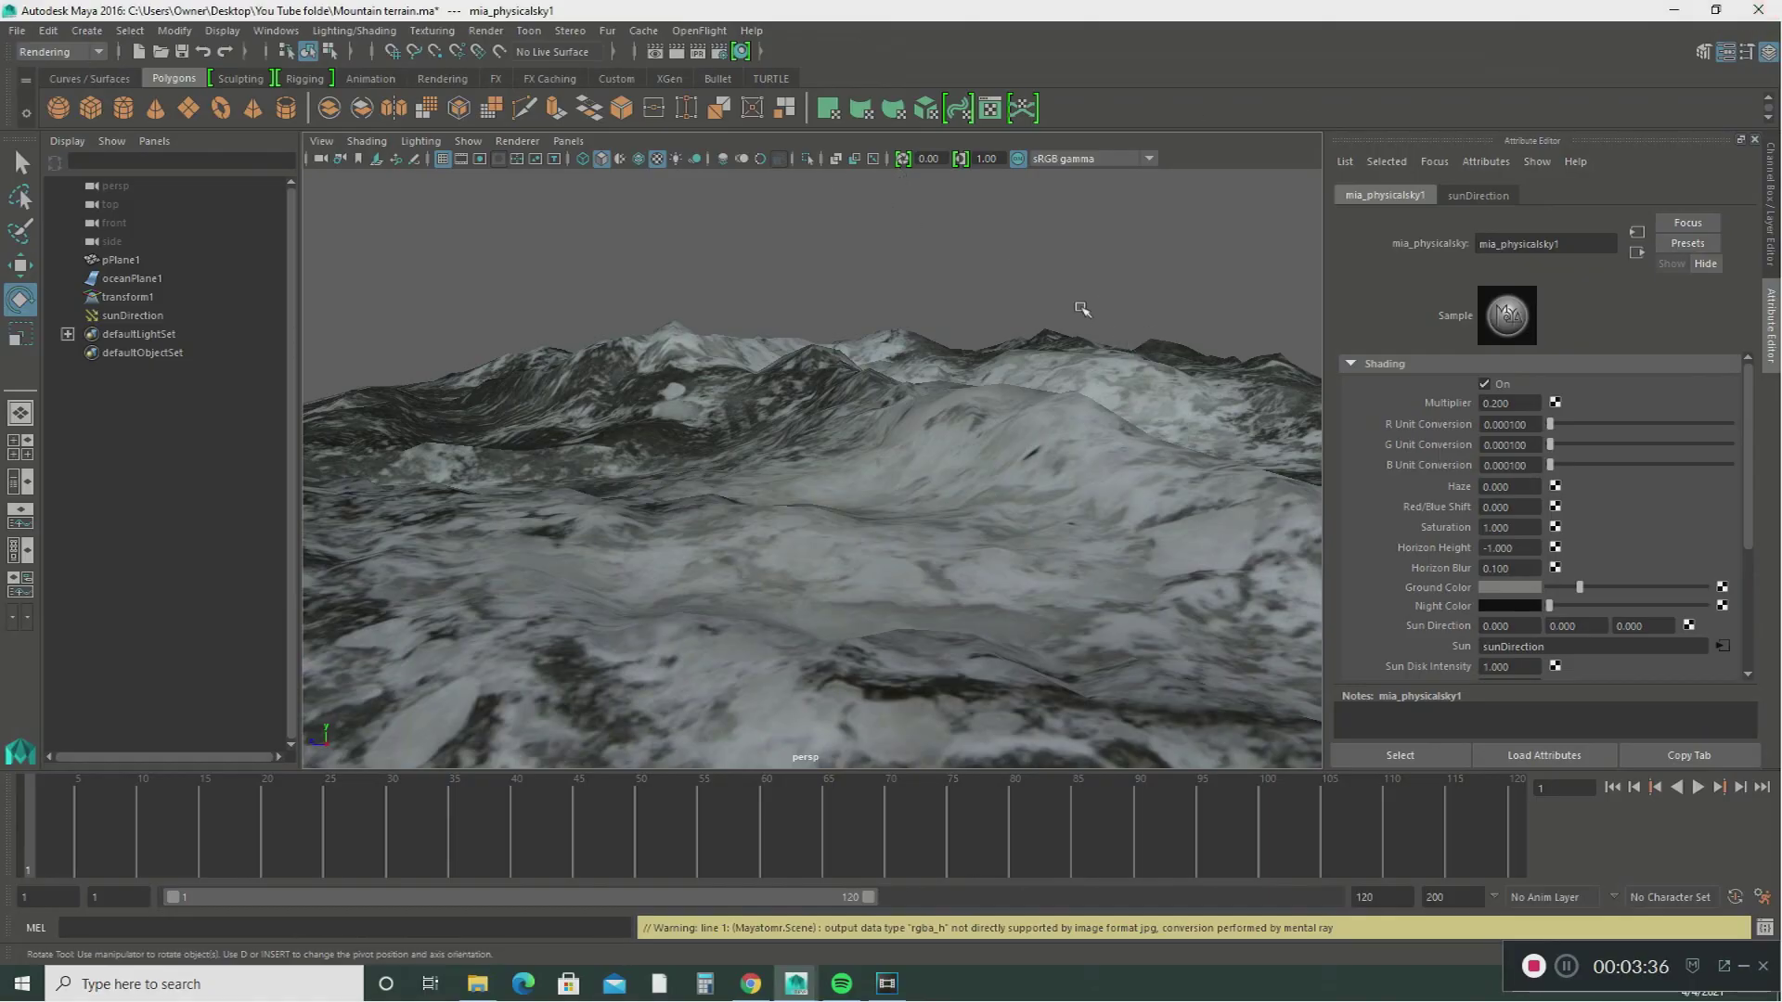
Step: Rotate the sunDirection light to about -16 degrees on X and render the terrain
{"action": "left_click", "coordinate": [146, 317]}
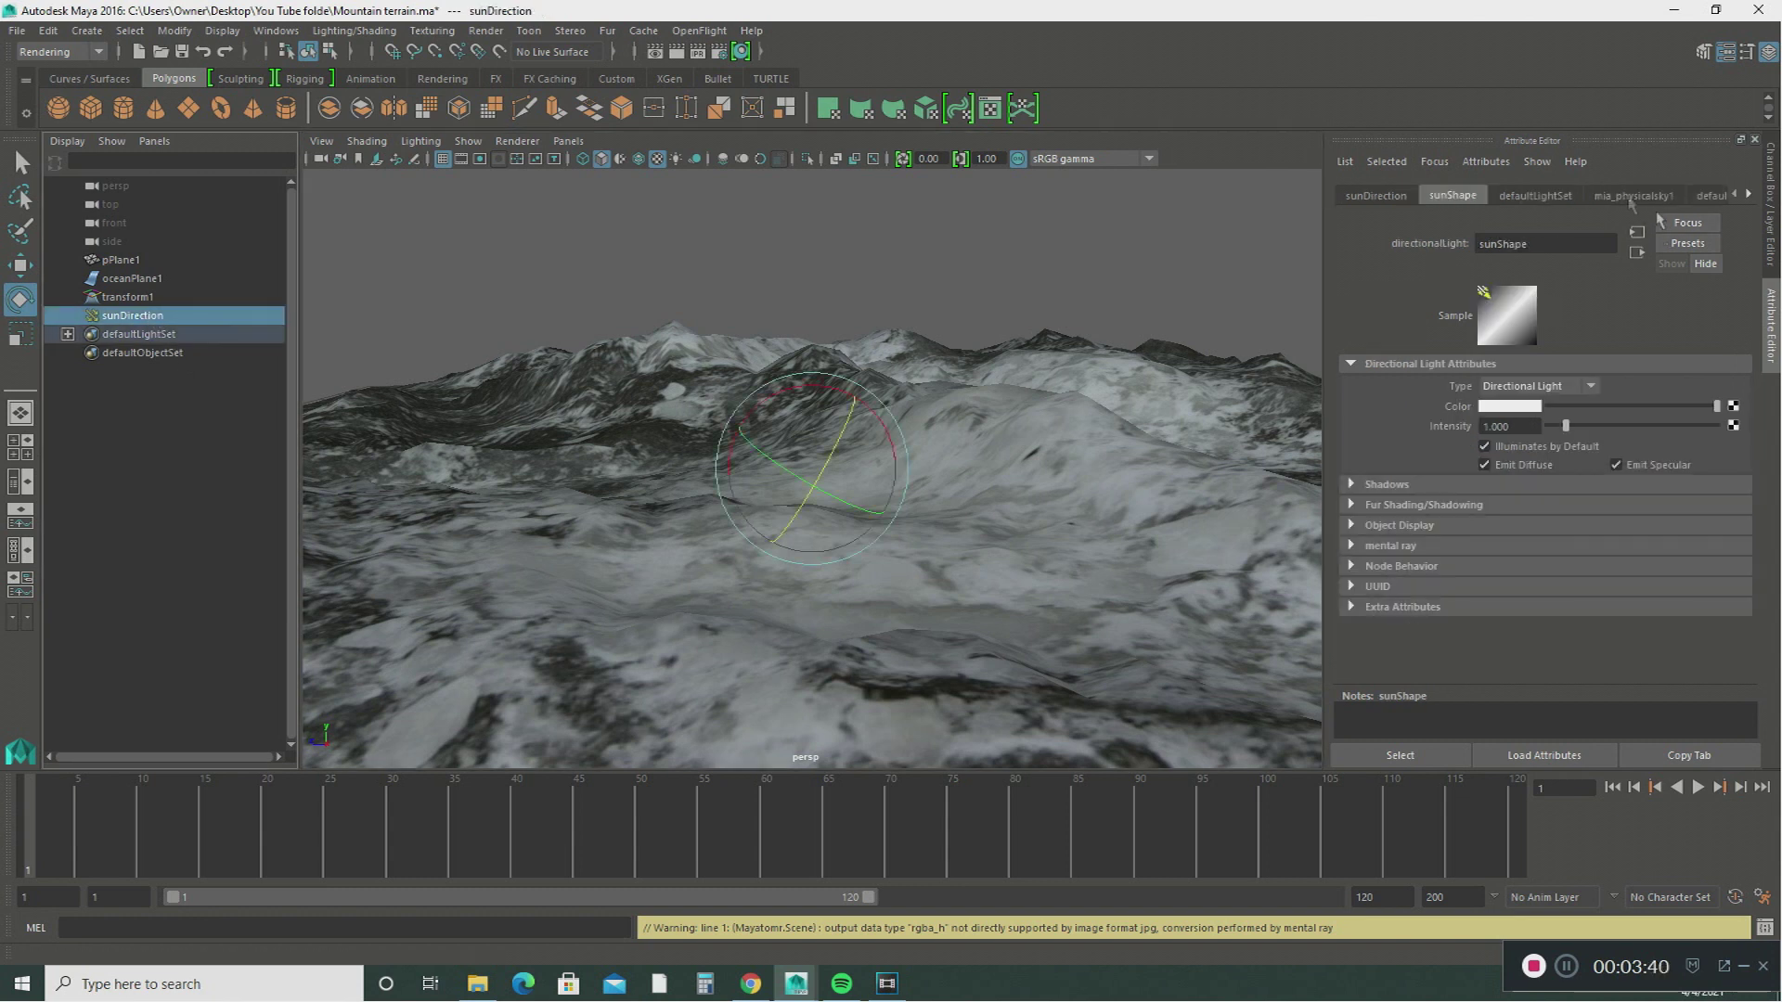
{"action": "left_click", "coordinate": [1371, 200]}
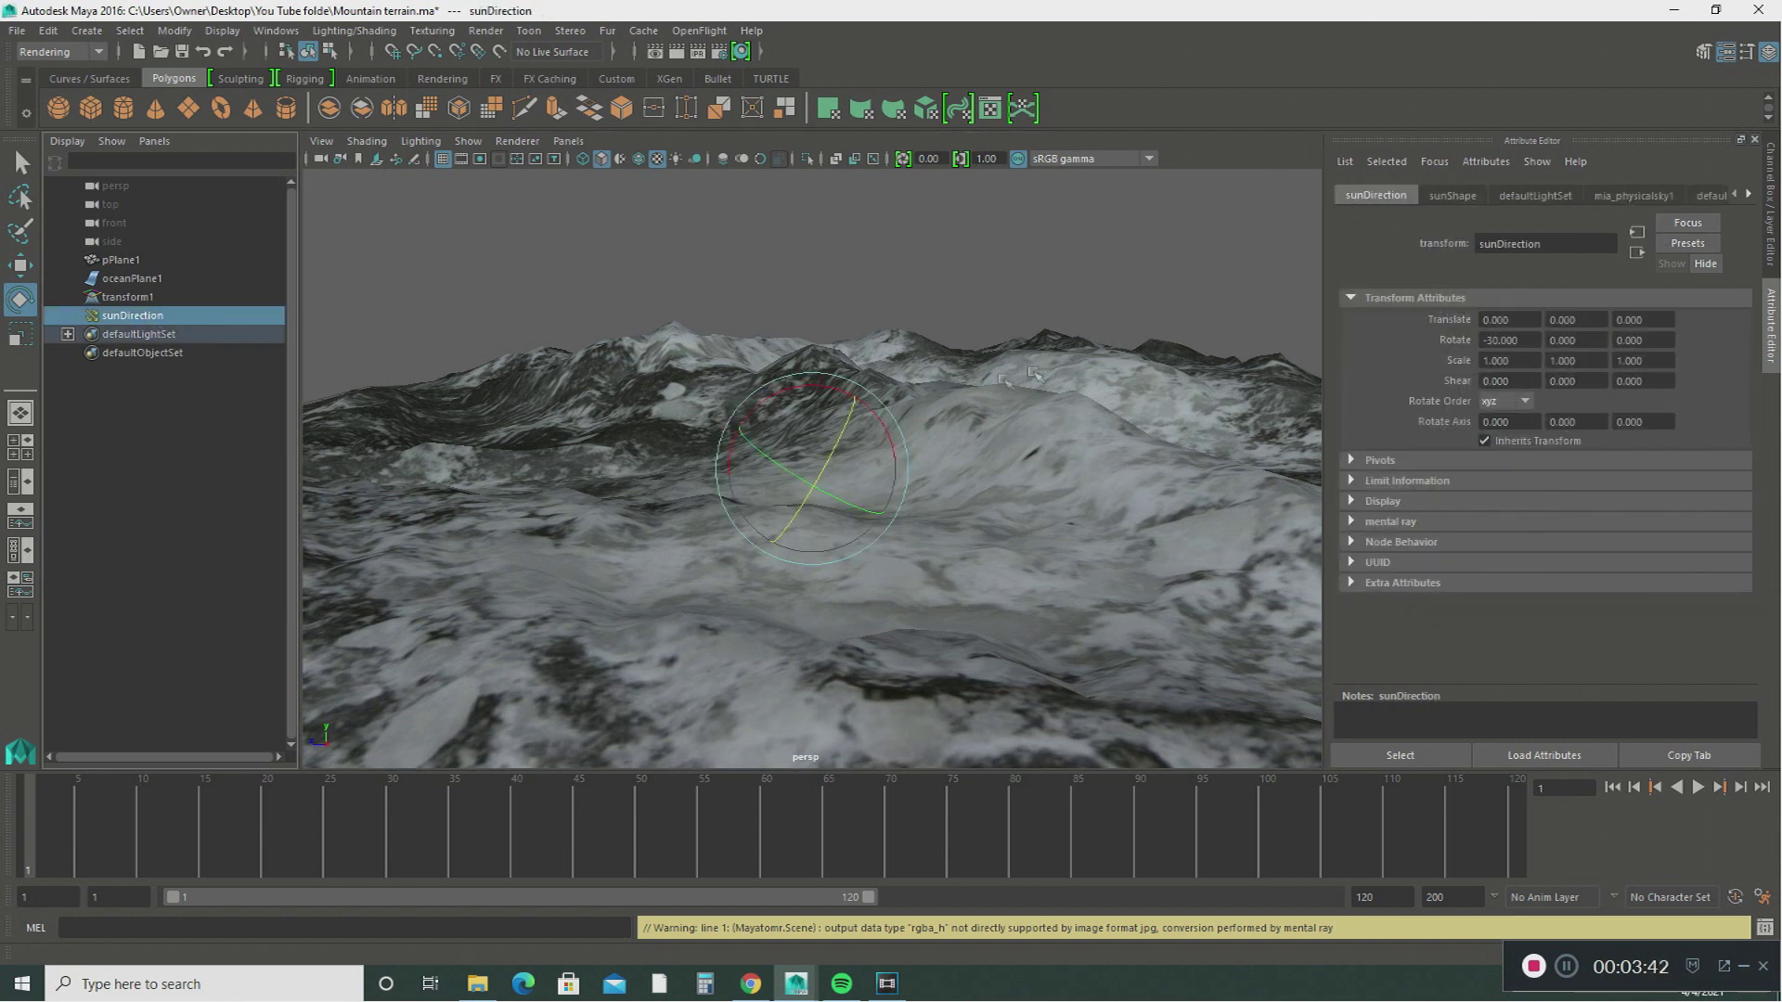
{"action": "left_click", "coordinate": [896, 416]}
{"action": "left_click_drag", "start_coordinate": [896, 415], "coordinate": [858, 387]}
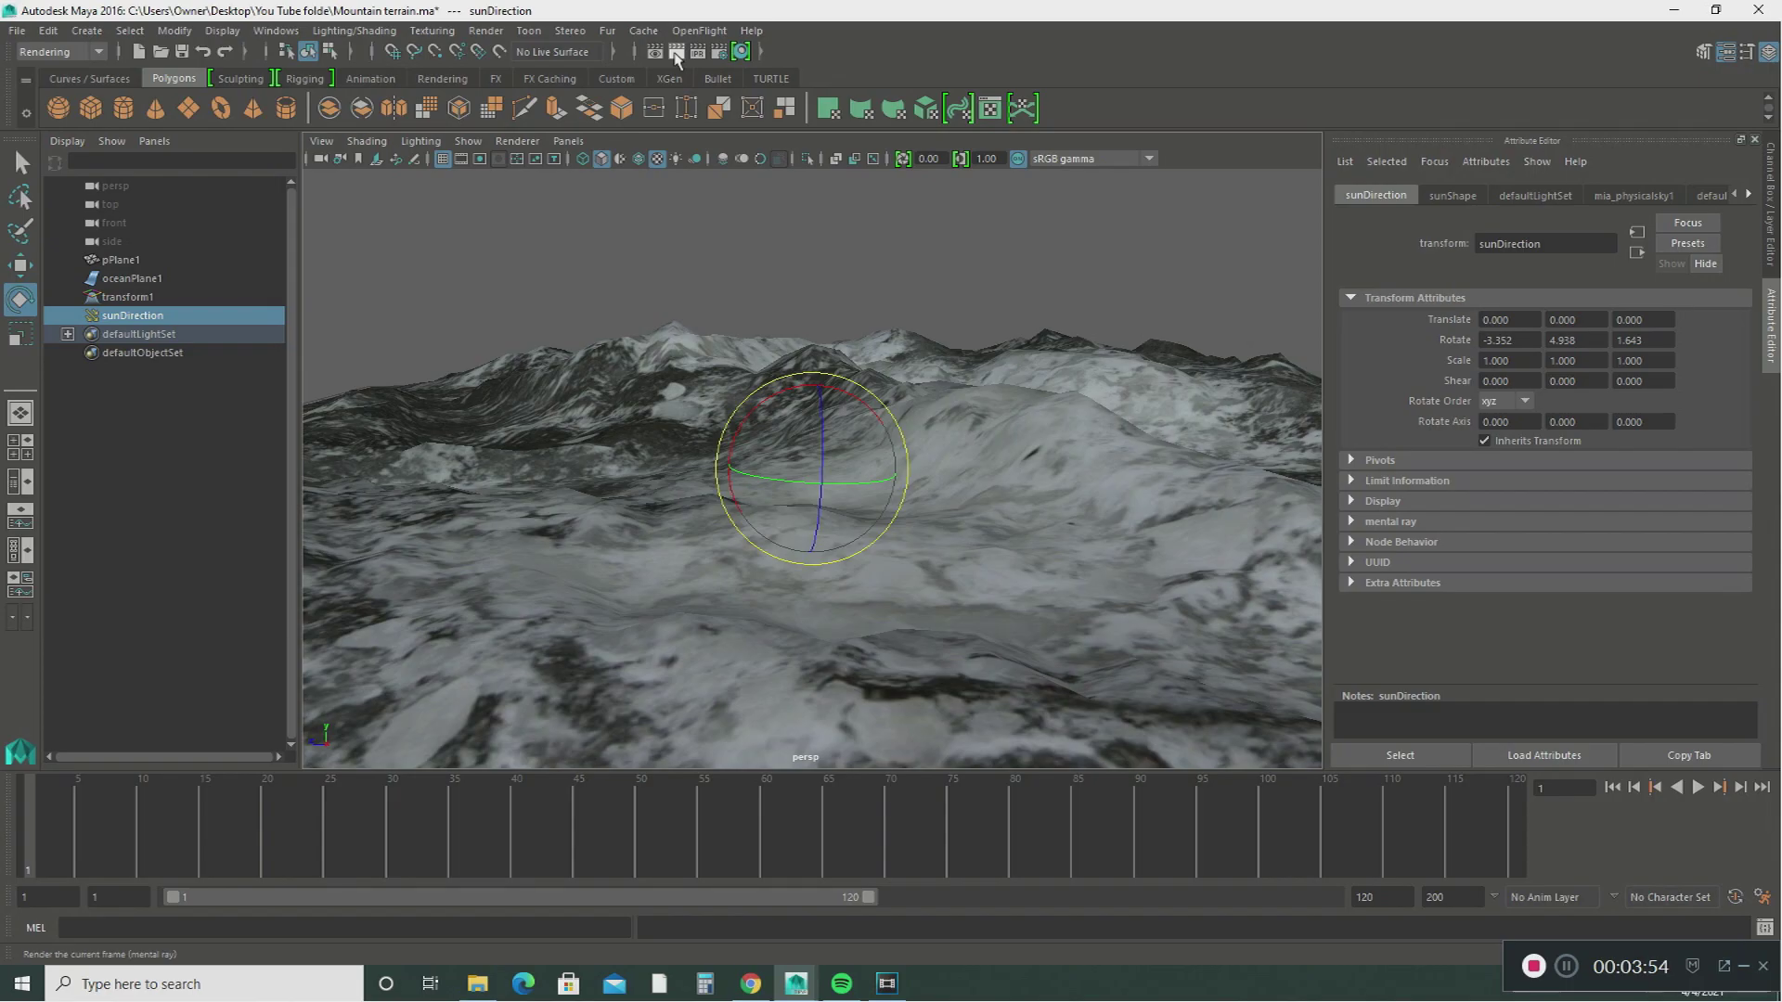
{"action": "left_click", "coordinate": [675, 54]}
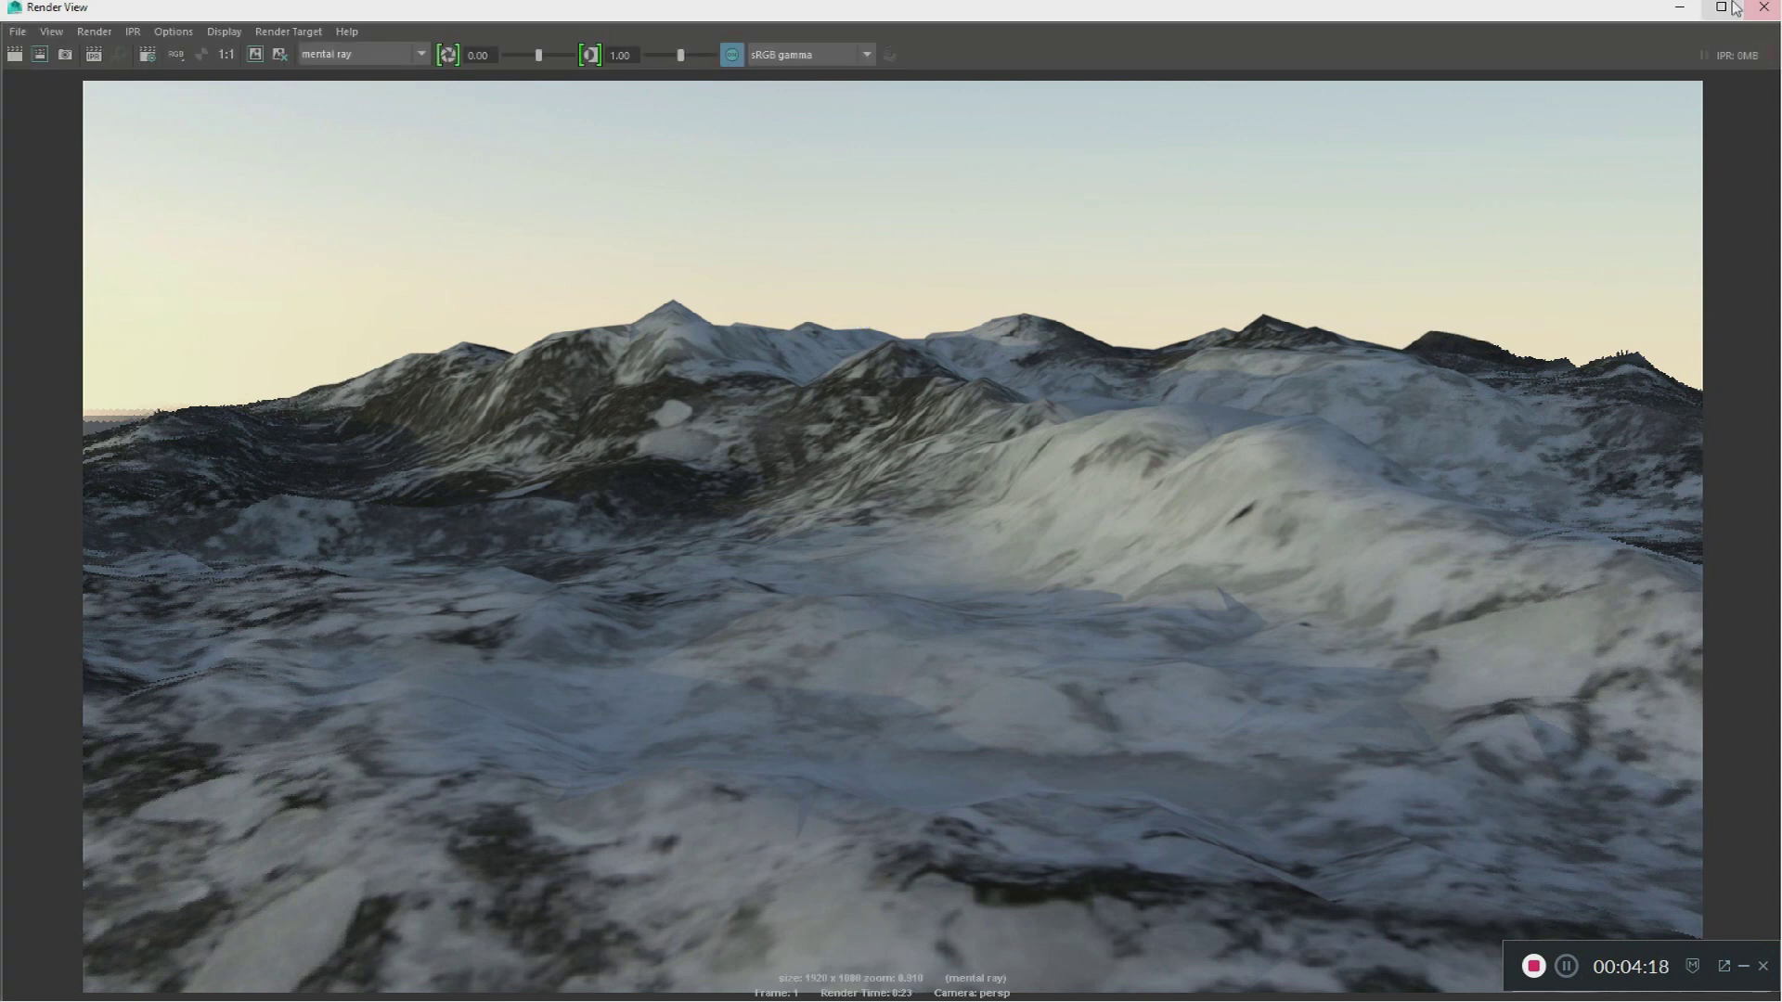
Step: Close the render and turn on layer1's visibility in the Layer Editor to reveal the ocean plane
{"action": "left_click", "coordinate": [1761, 11]}
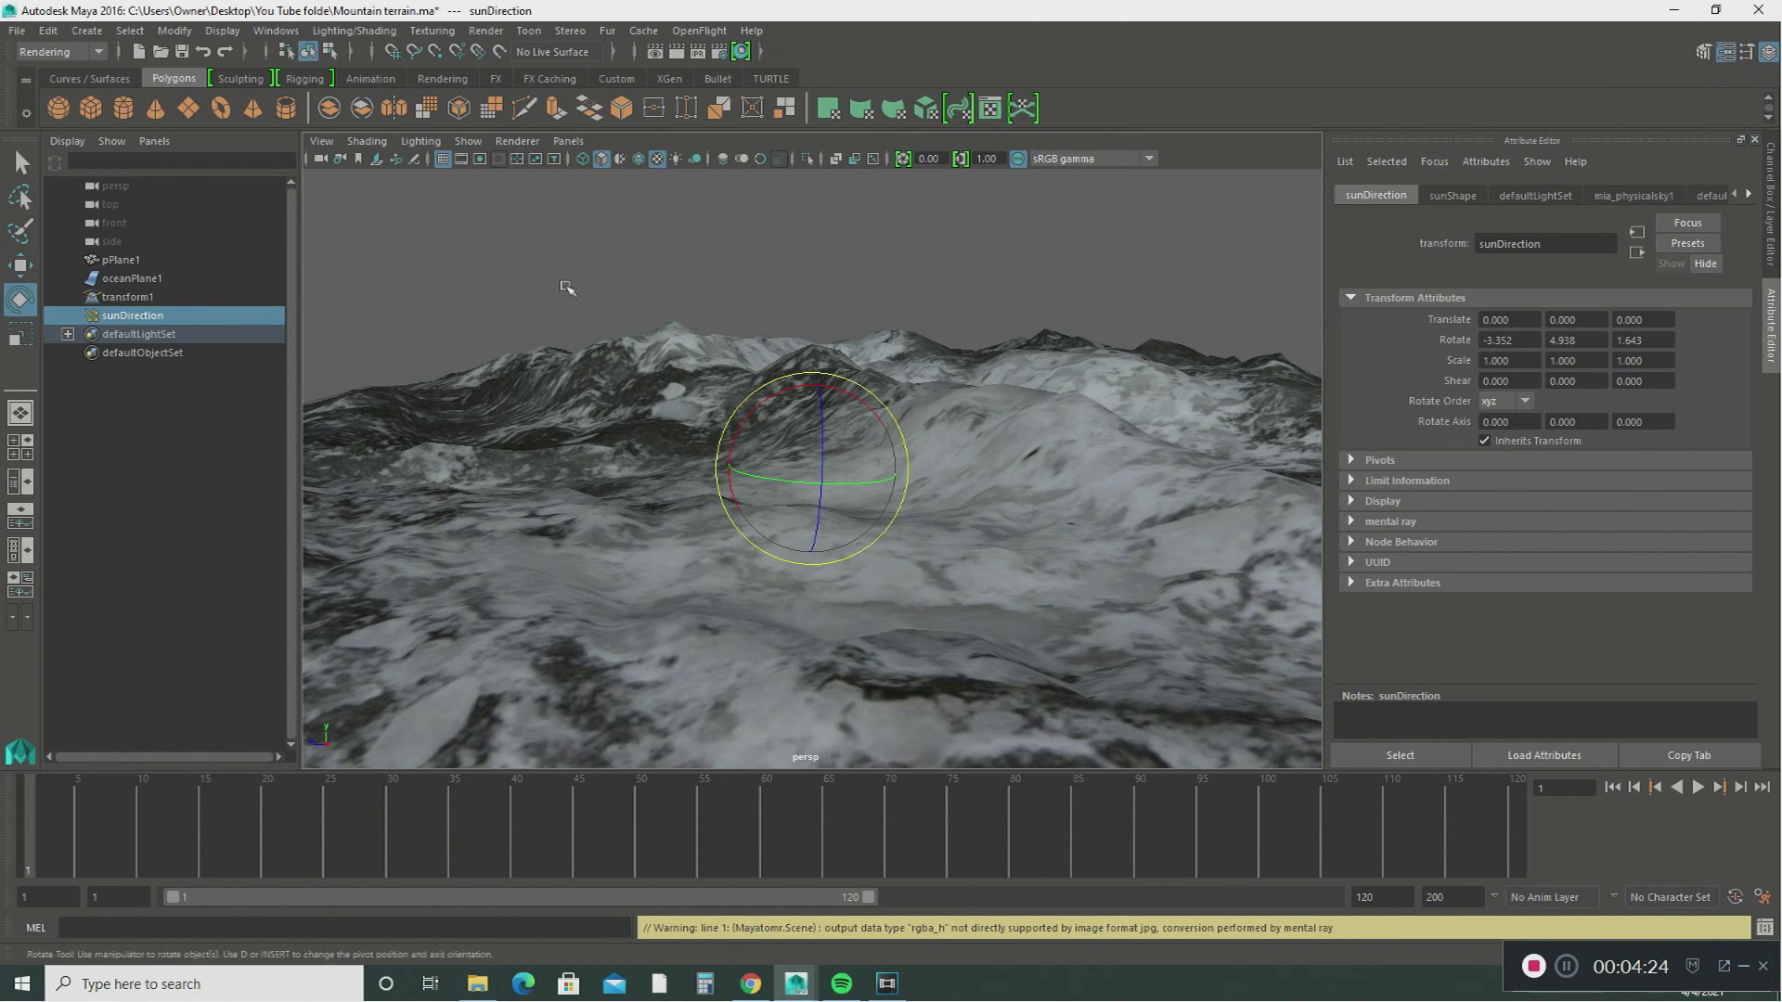
{"action": "key", "text": "space"}
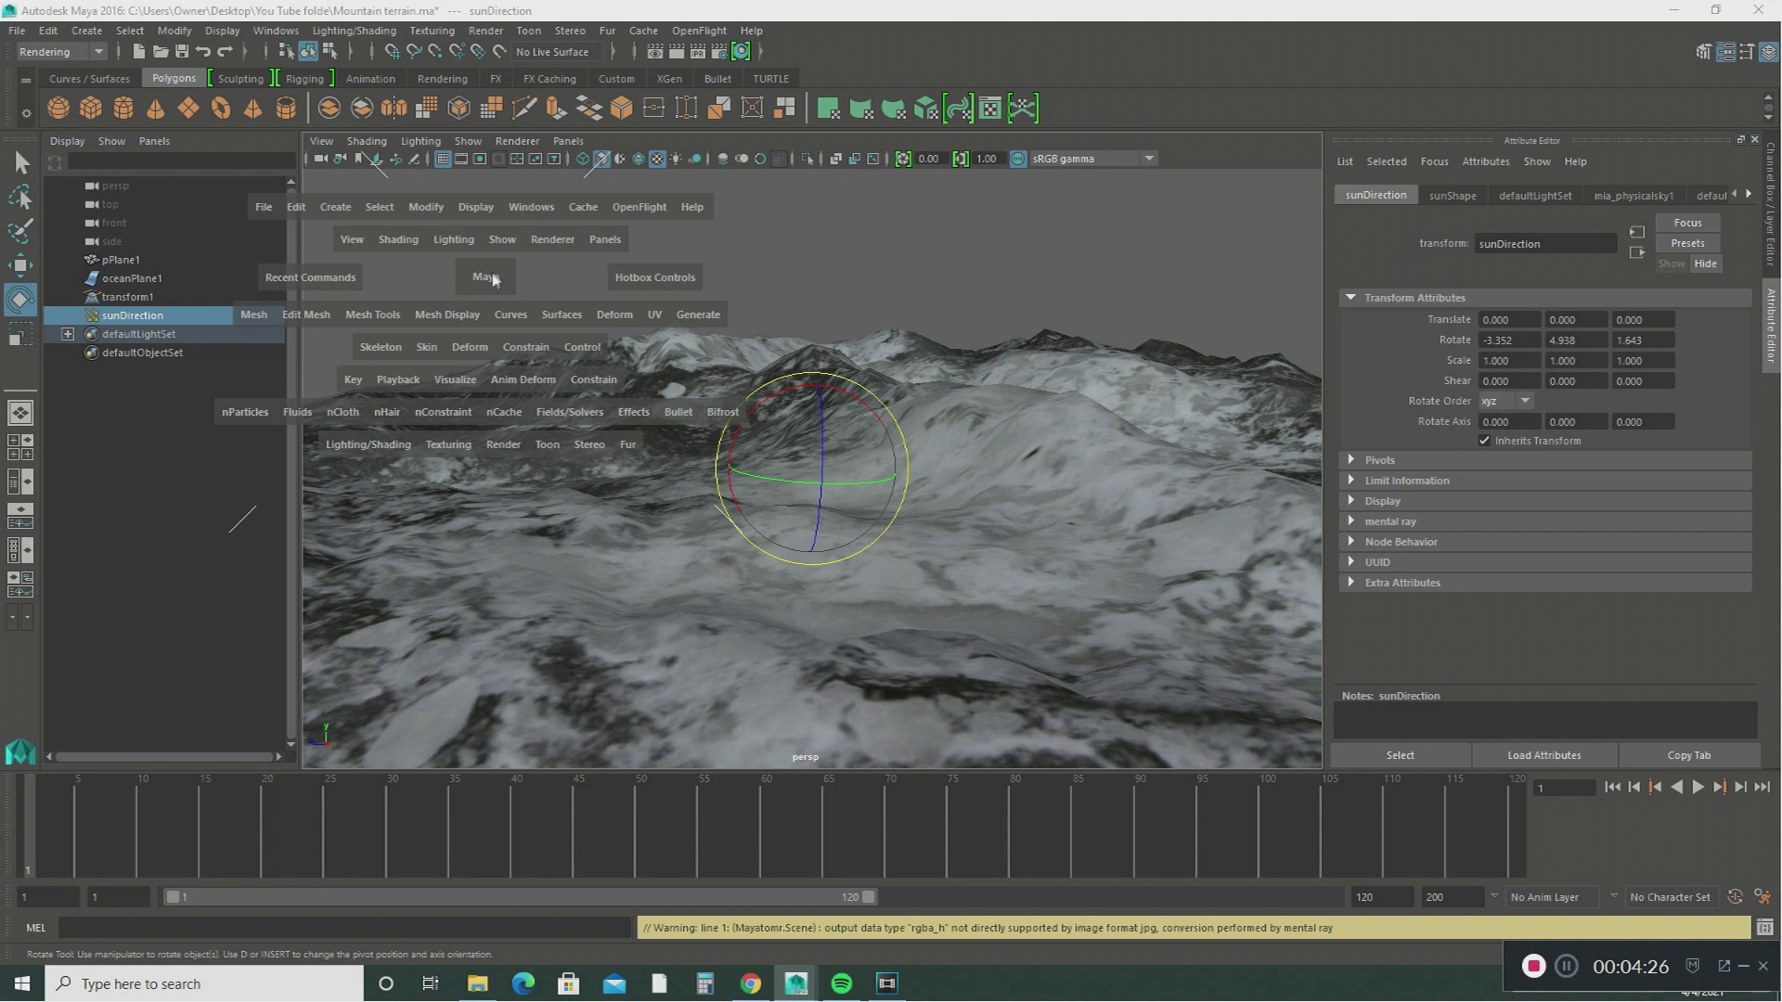
{"action": "left_click", "coordinate": [309, 413]}
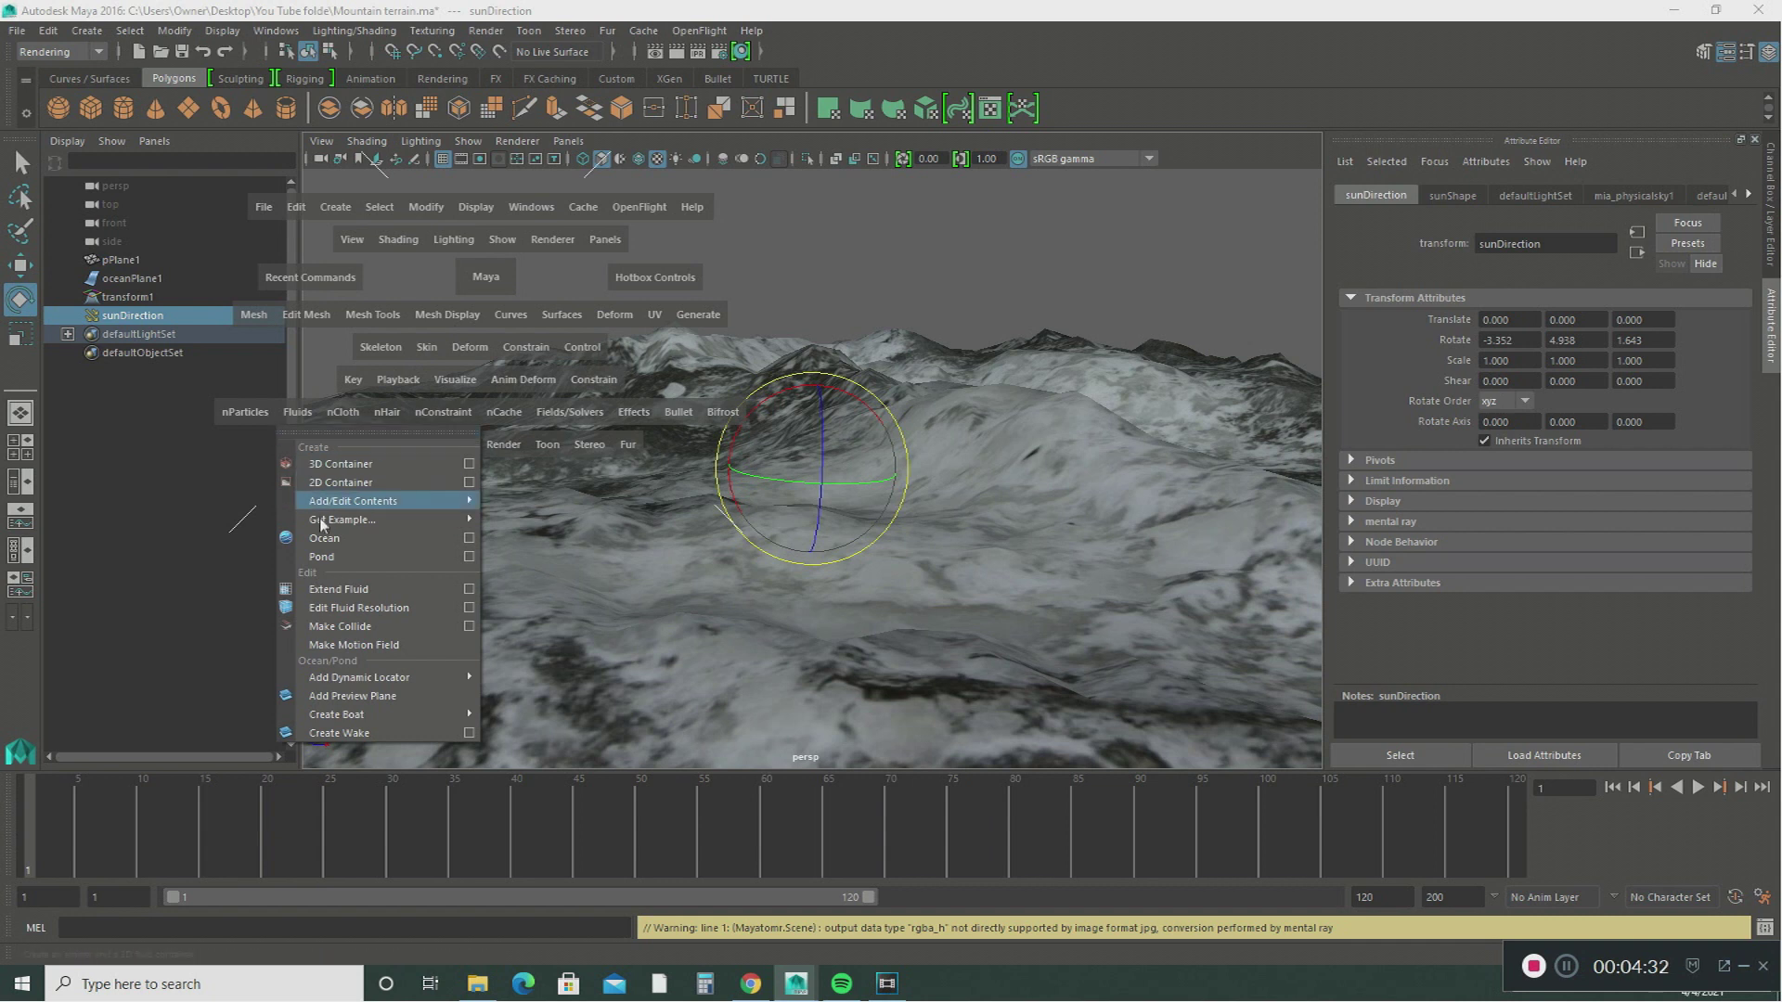
{"action": "mouse_move", "coordinate": [321, 522]}
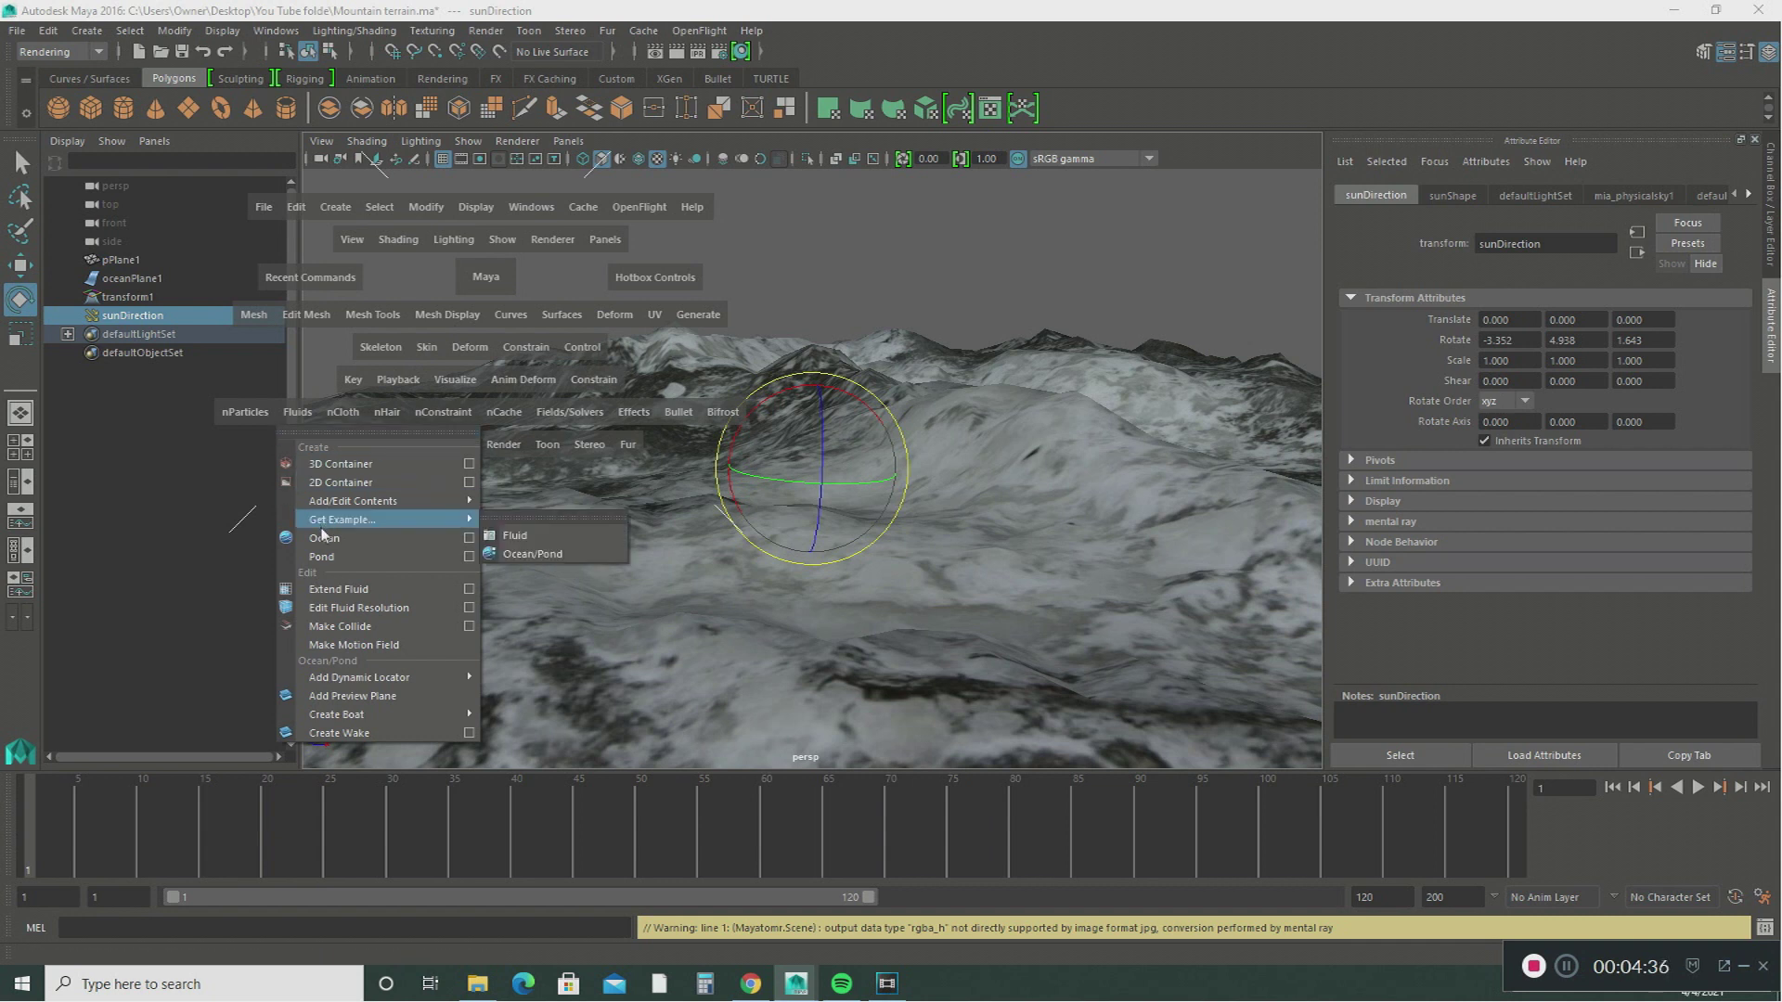
{"action": "key", "text": "space"}
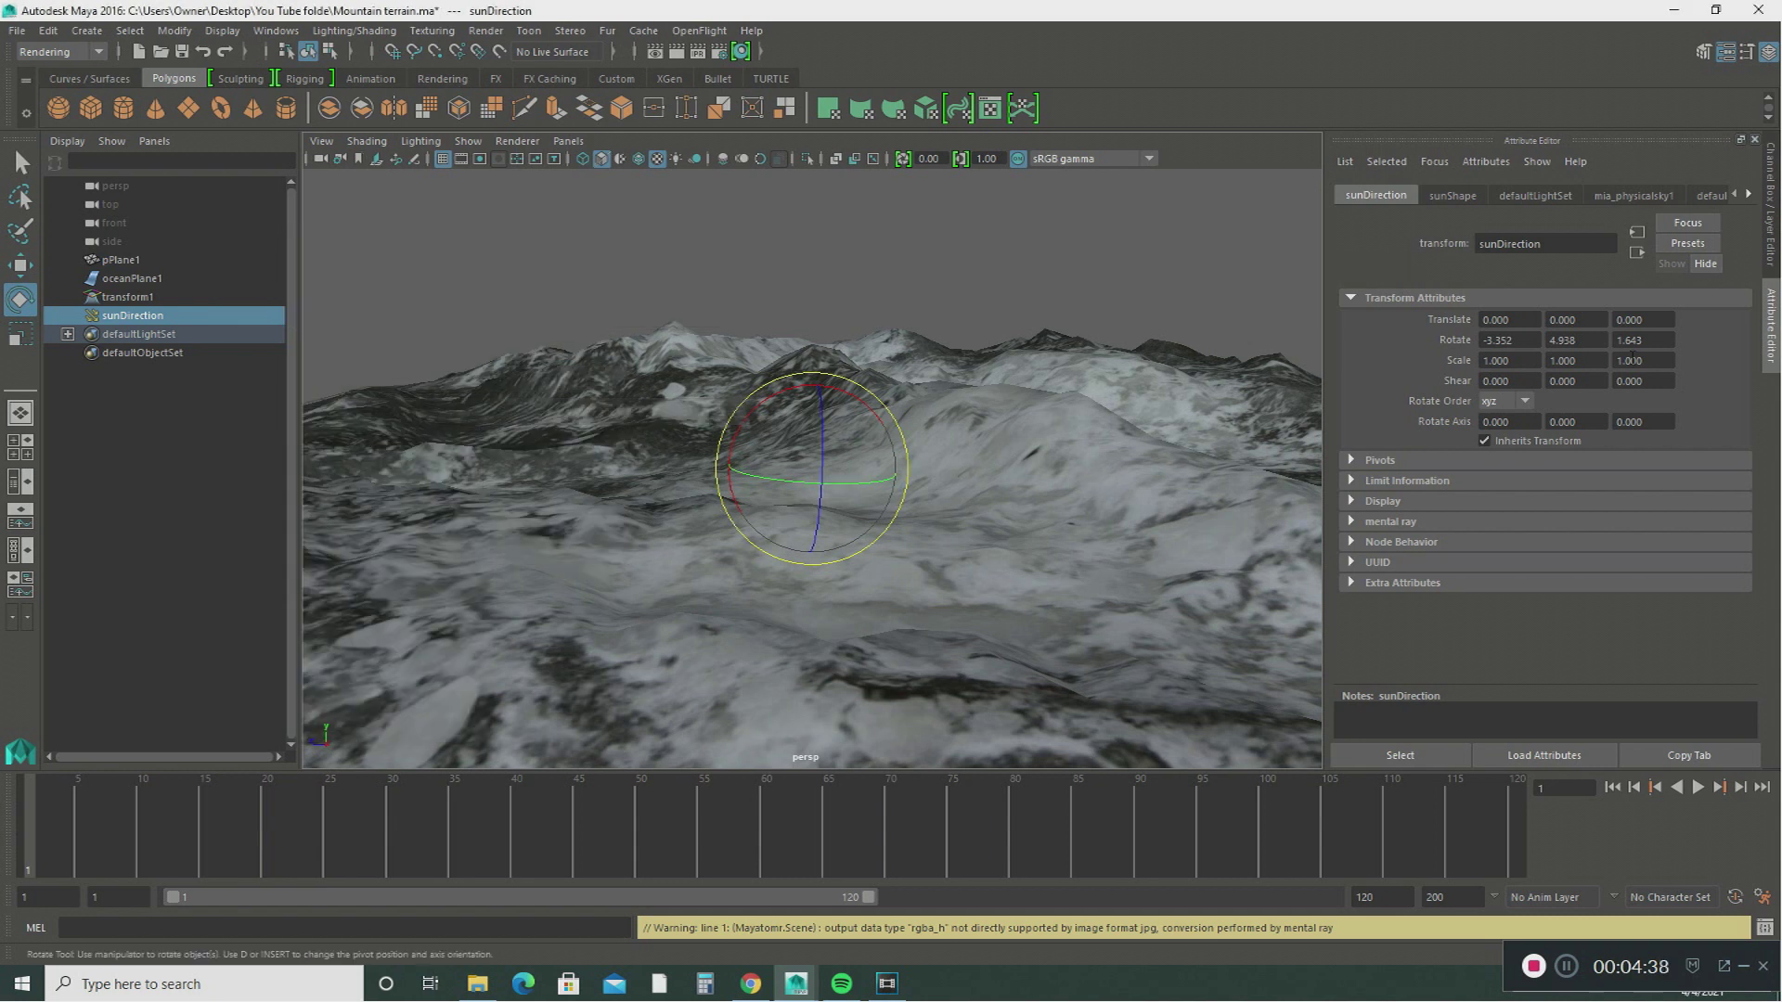
{"action": "left_click", "coordinate": [1771, 265]}
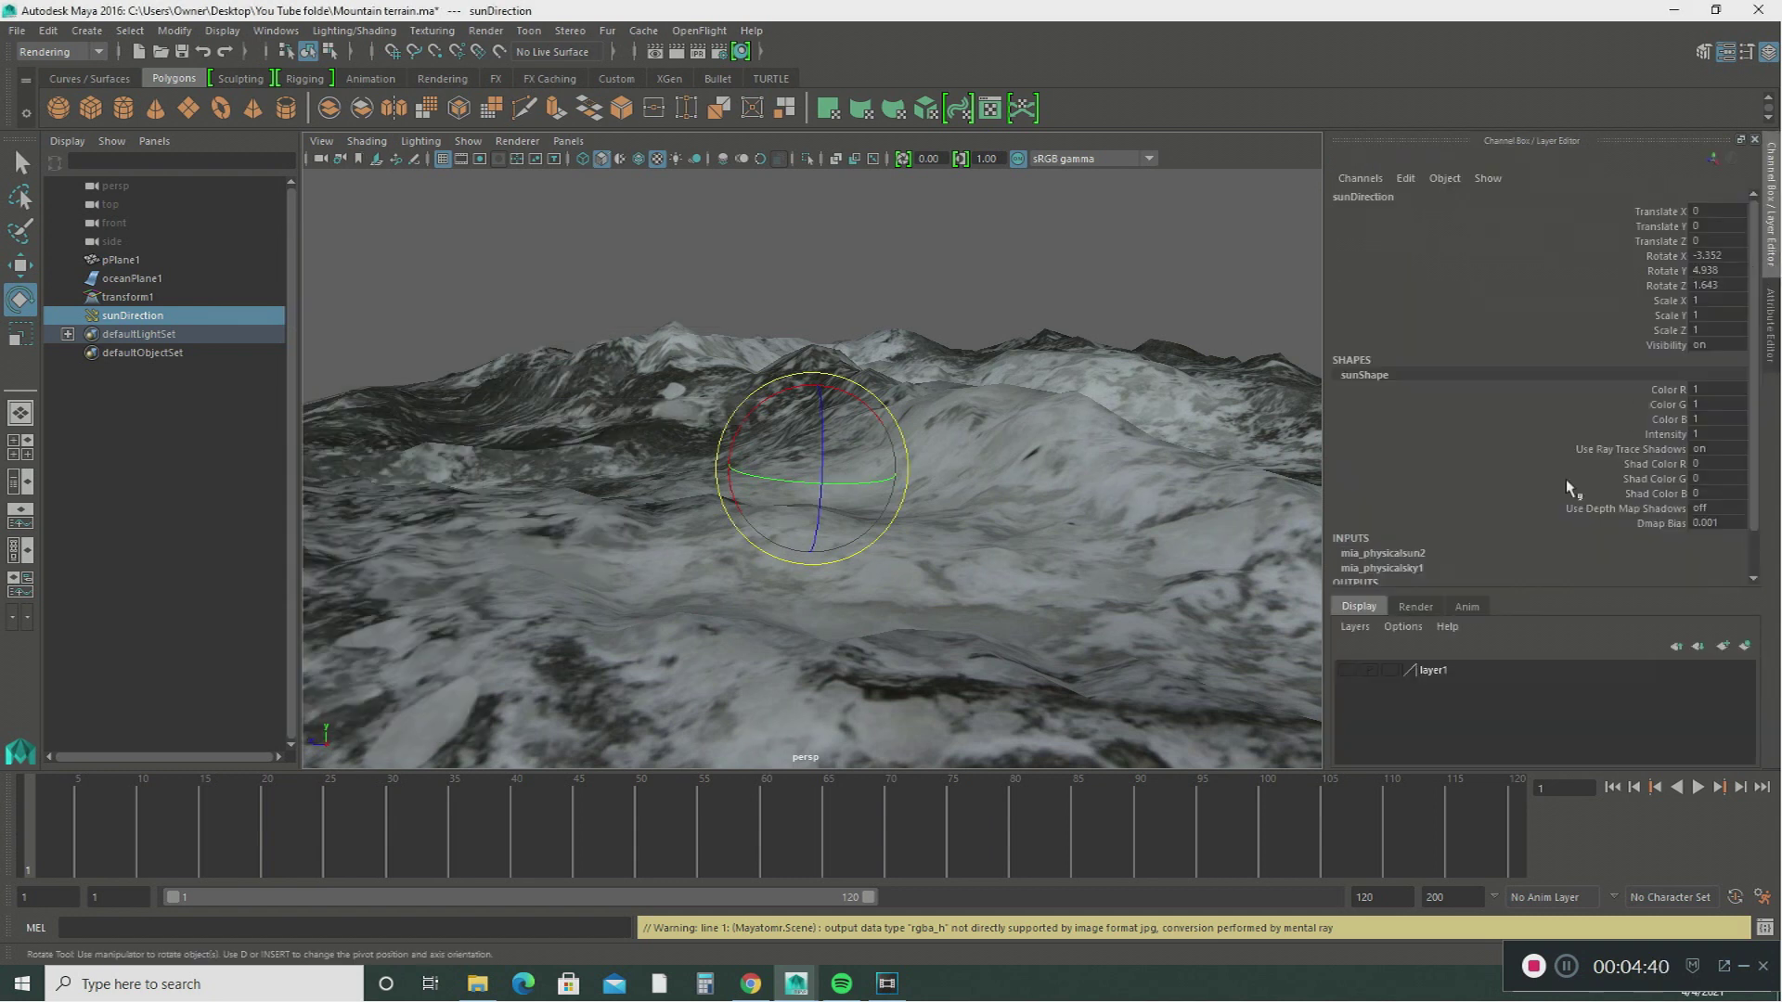
{"action": "left_click", "coordinate": [1347, 671]}
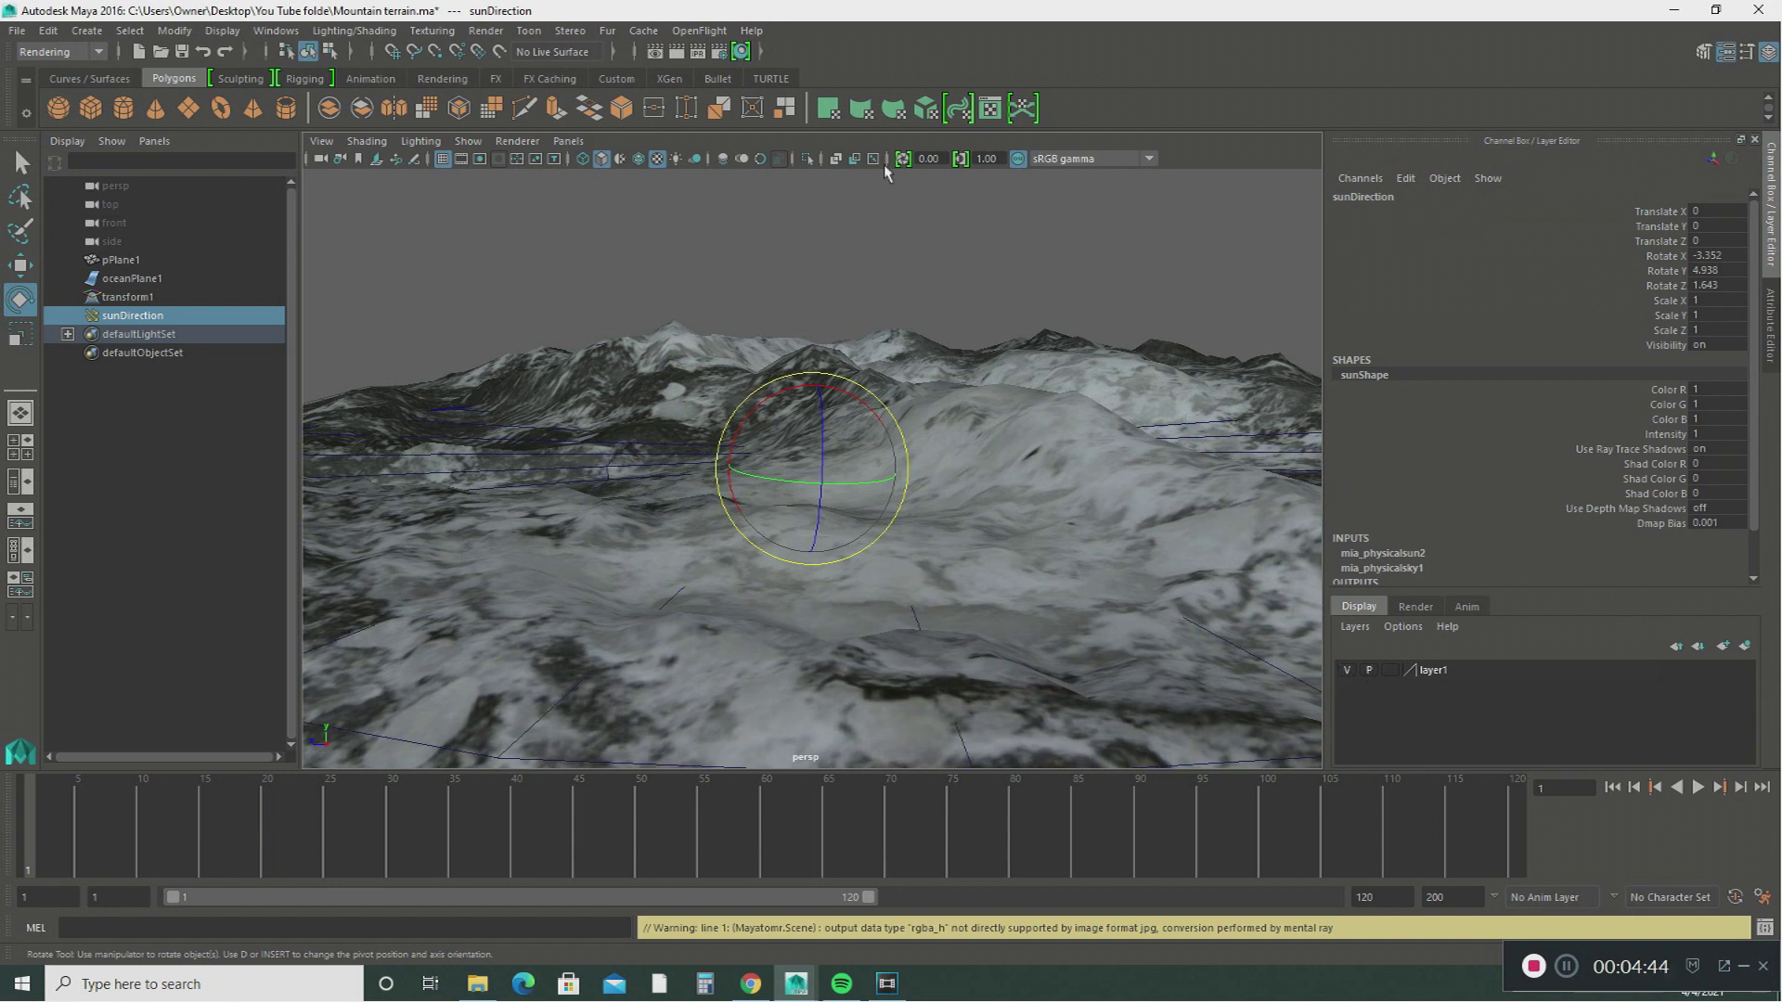
{"action": "left_click", "coordinate": [677, 52]}
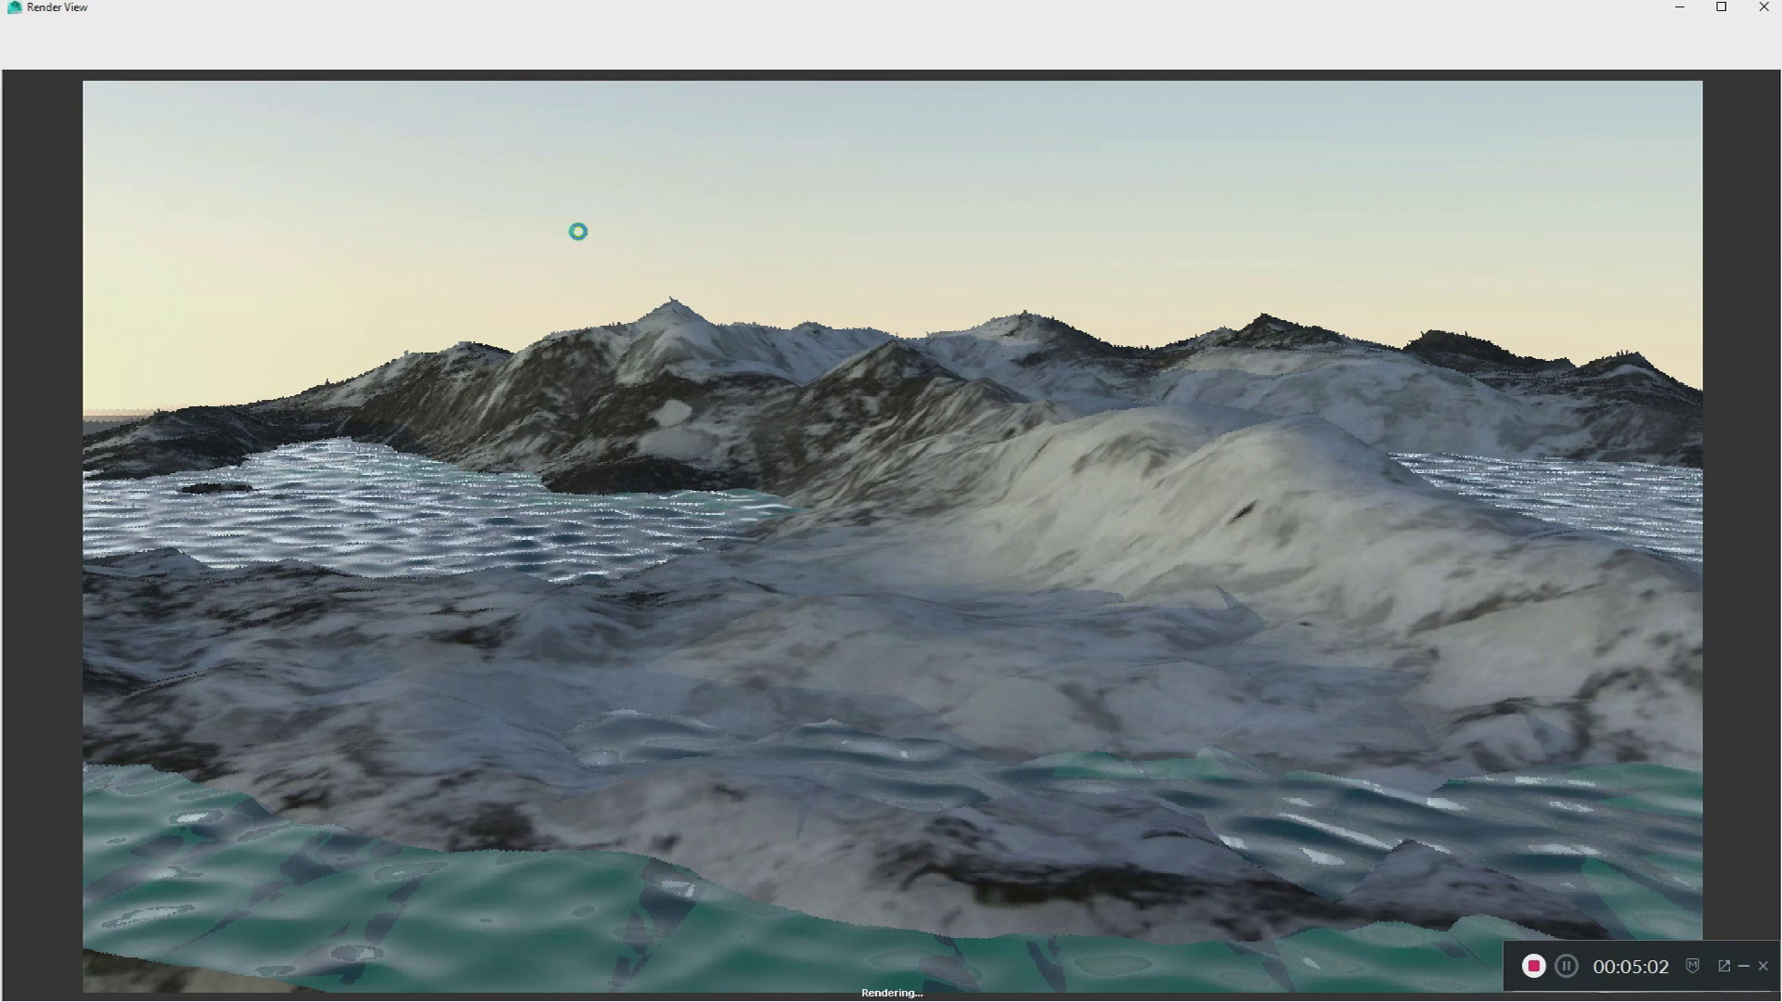
{"action": "left_click", "coordinate": [1763, 10]}
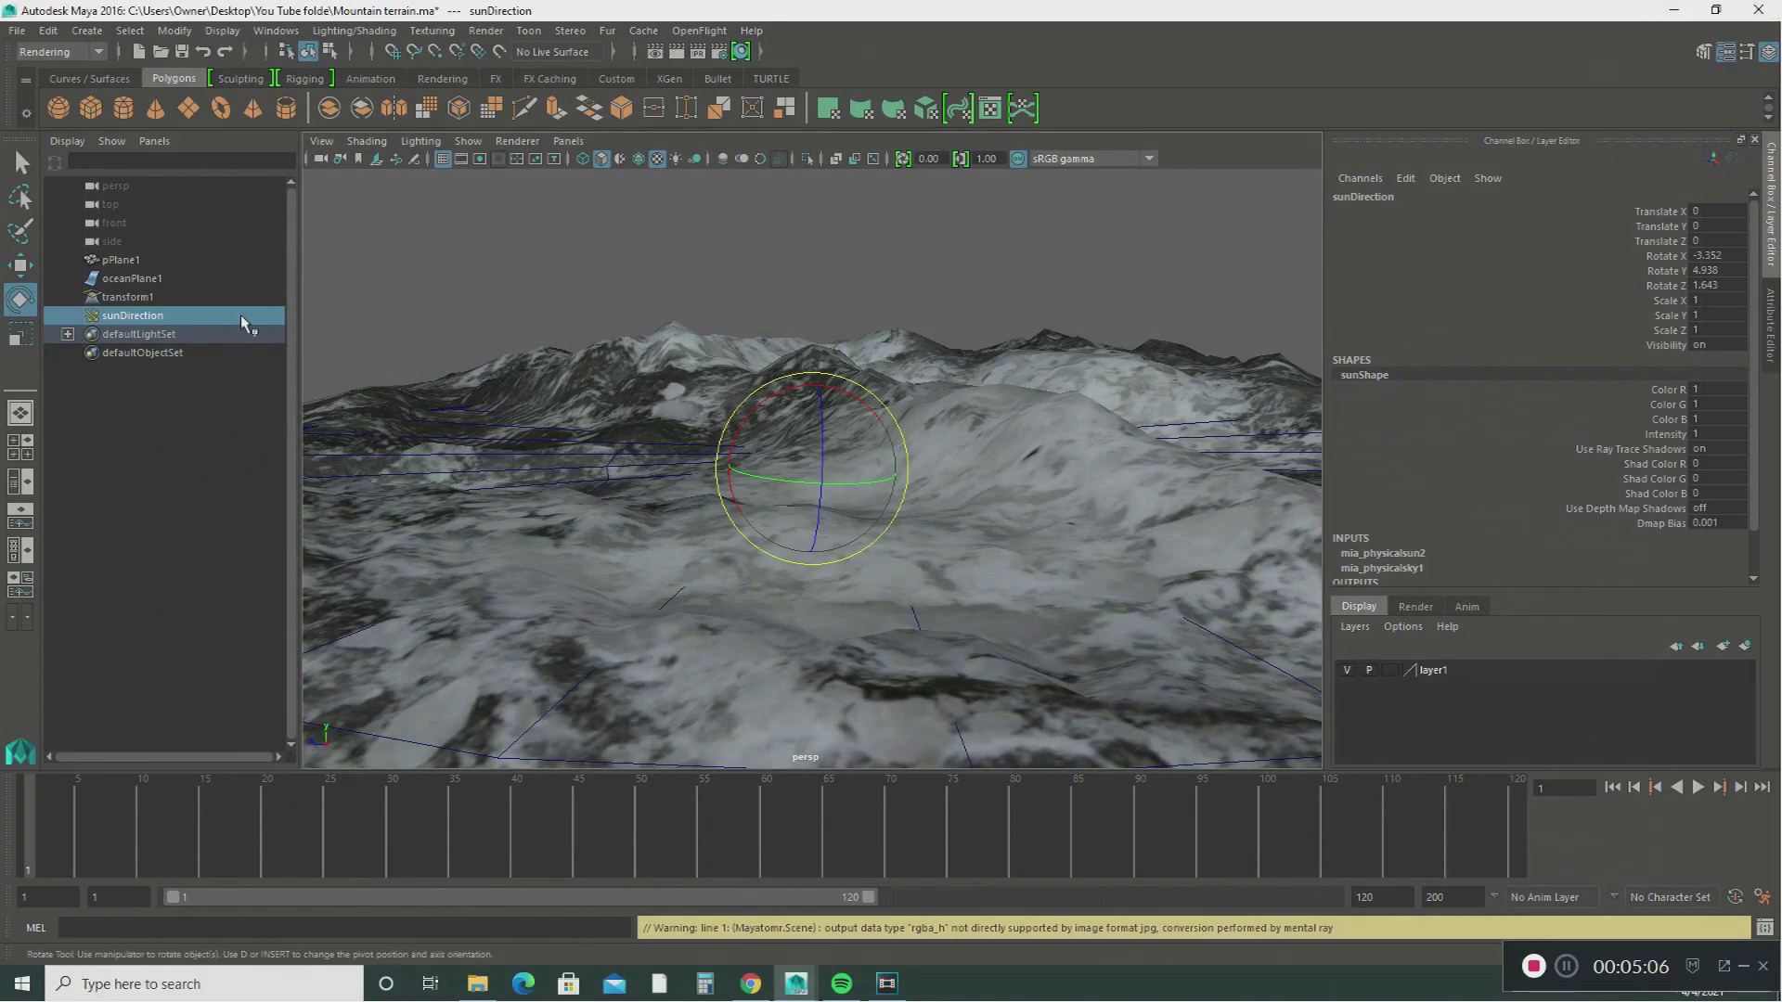
Step: Rotate sunDirection to about -31 degrees on X and render the frame
{"action": "left_click", "coordinate": [146, 318]}
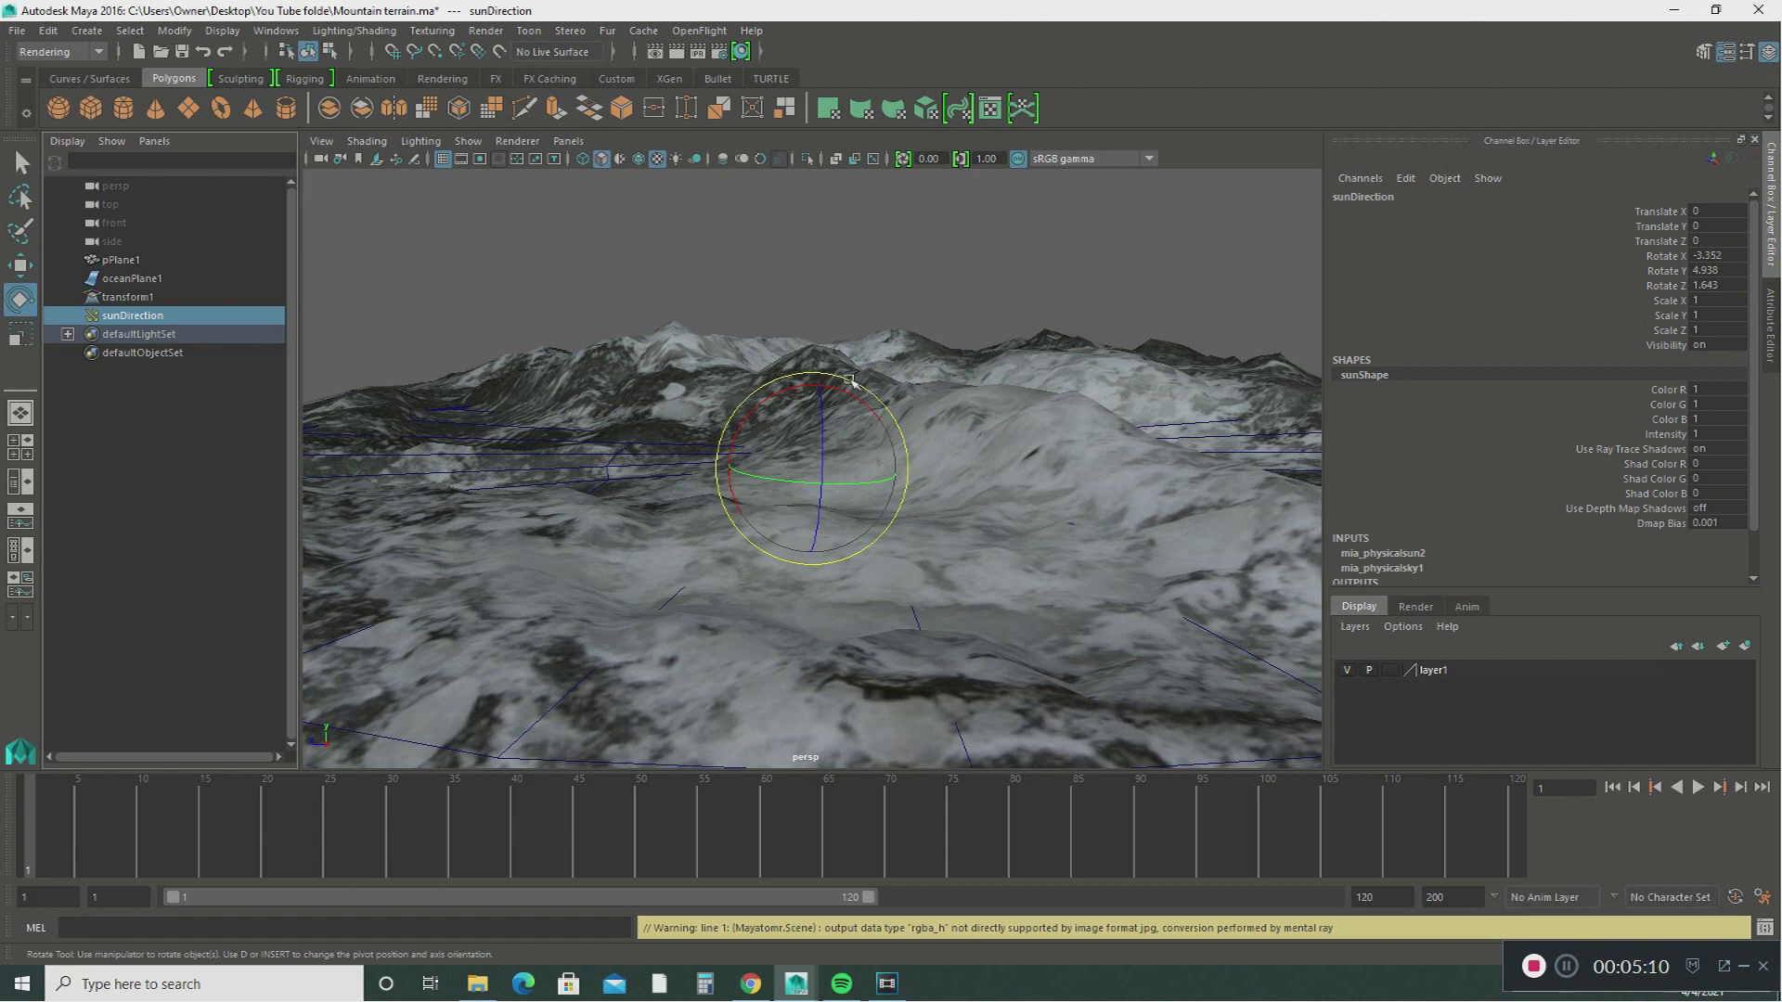
{"action": "left_click", "coordinate": [1772, 334]}
{"action": "left_click_drag", "start_coordinate": [845, 376], "coordinate": [888, 404]}
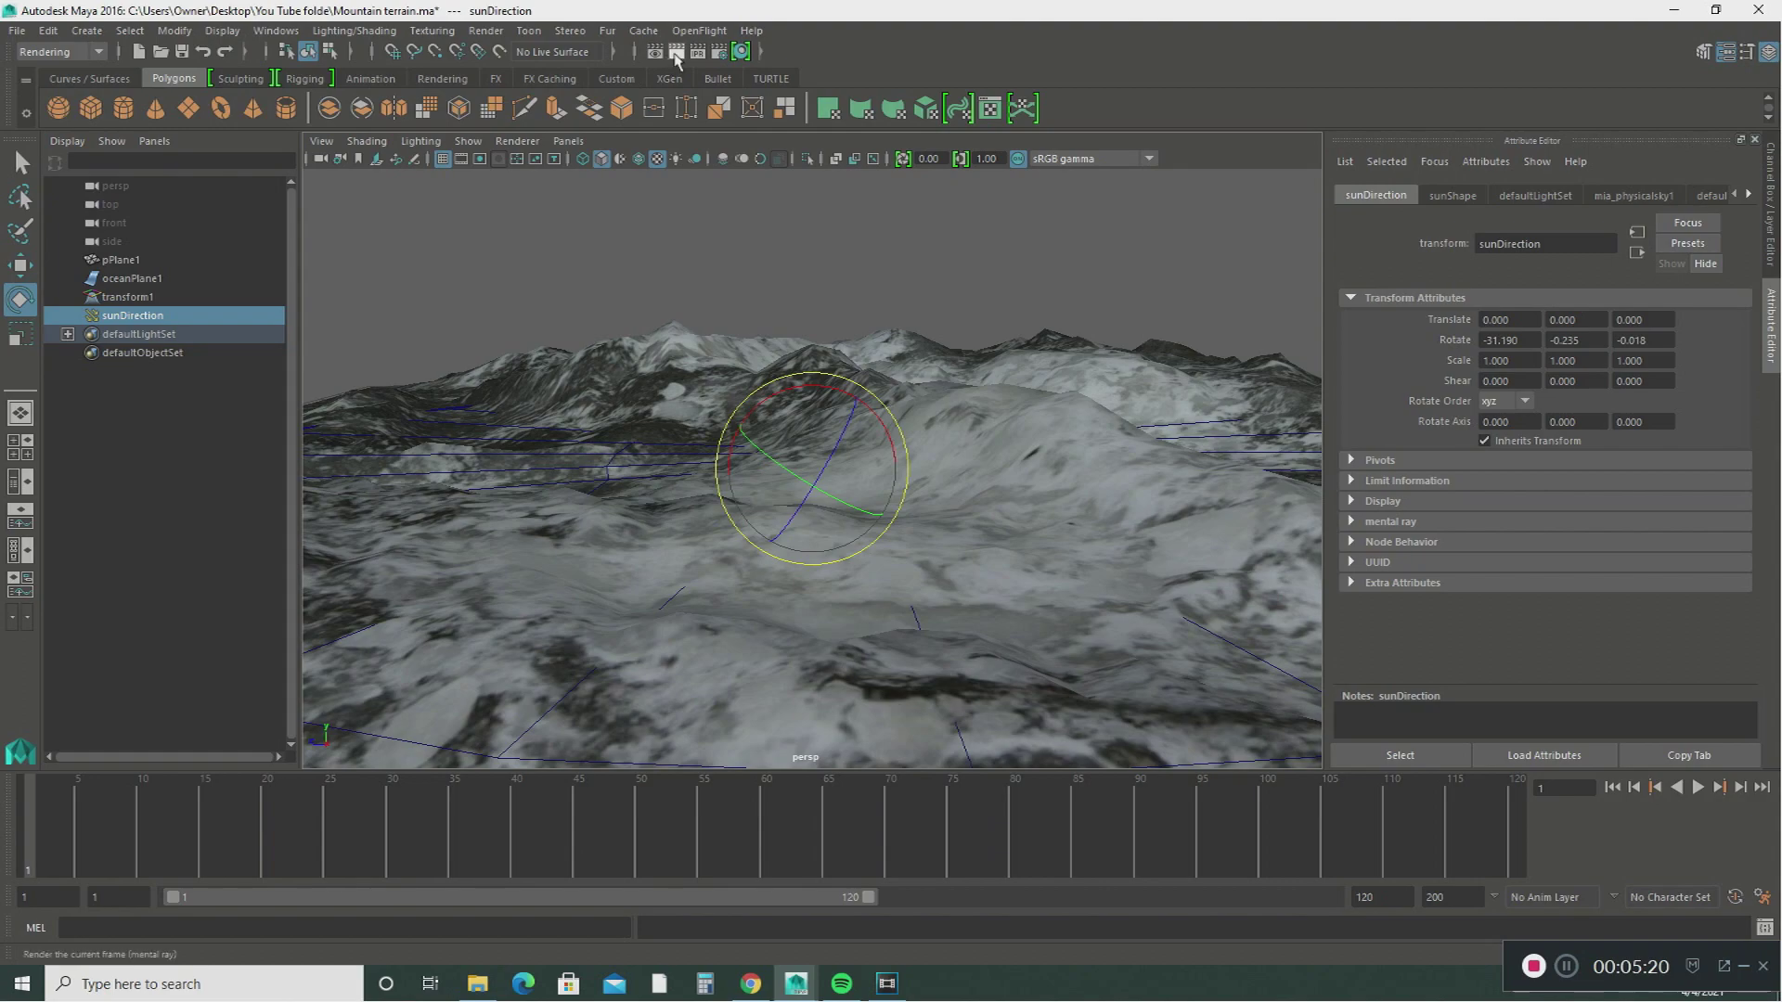
{"action": "left_click", "coordinate": [677, 54]}
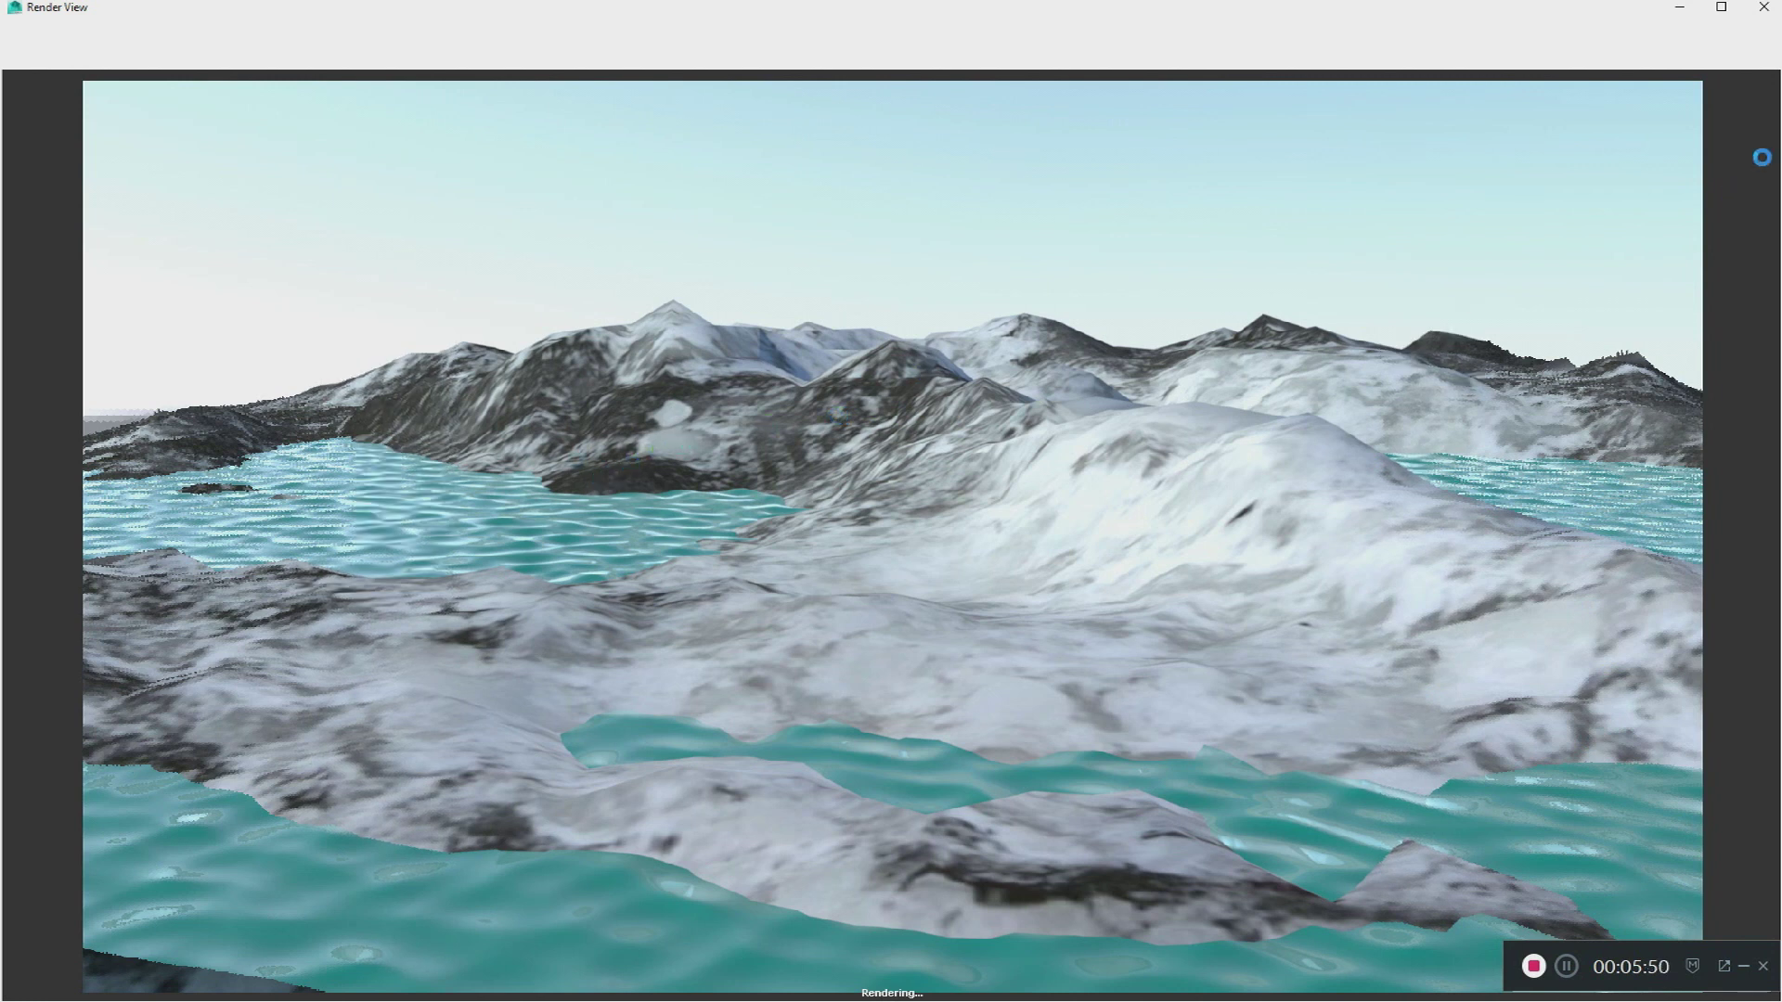
Step: Close Render View and show oceanShader1's attributes for oceanPlane1
{"action": "left_click", "coordinate": [1764, 6]}
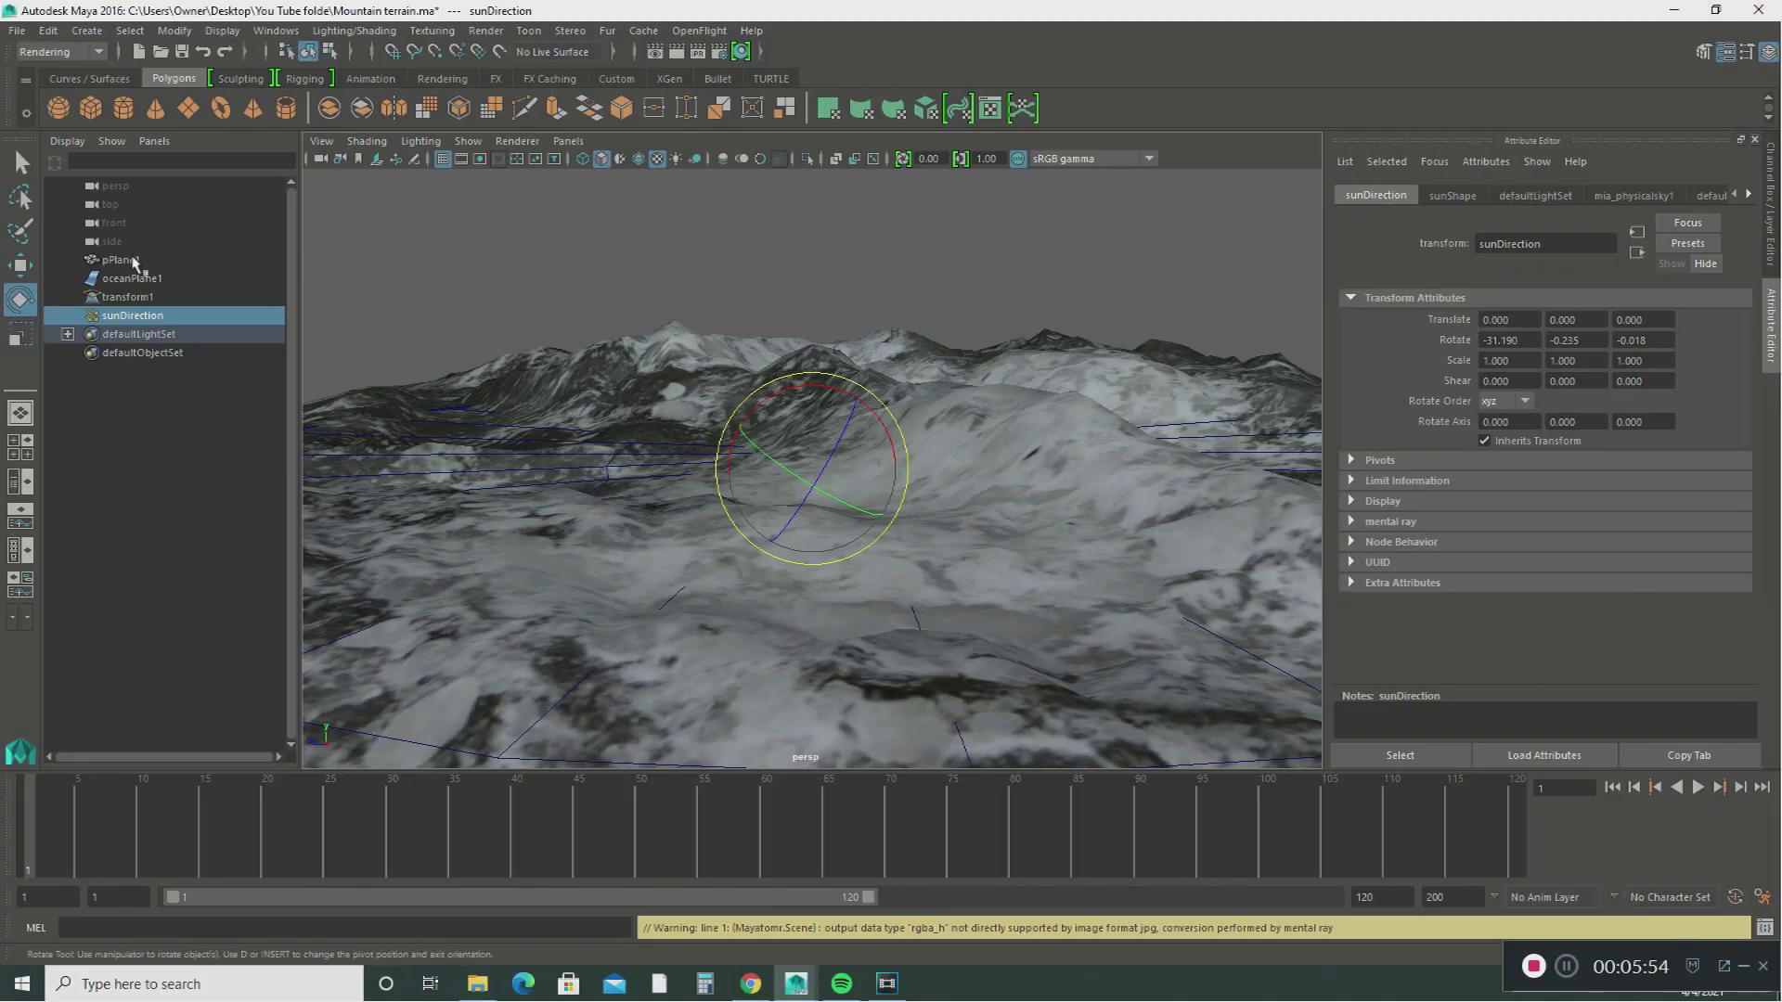
{"action": "left_click", "coordinate": [158, 279]}
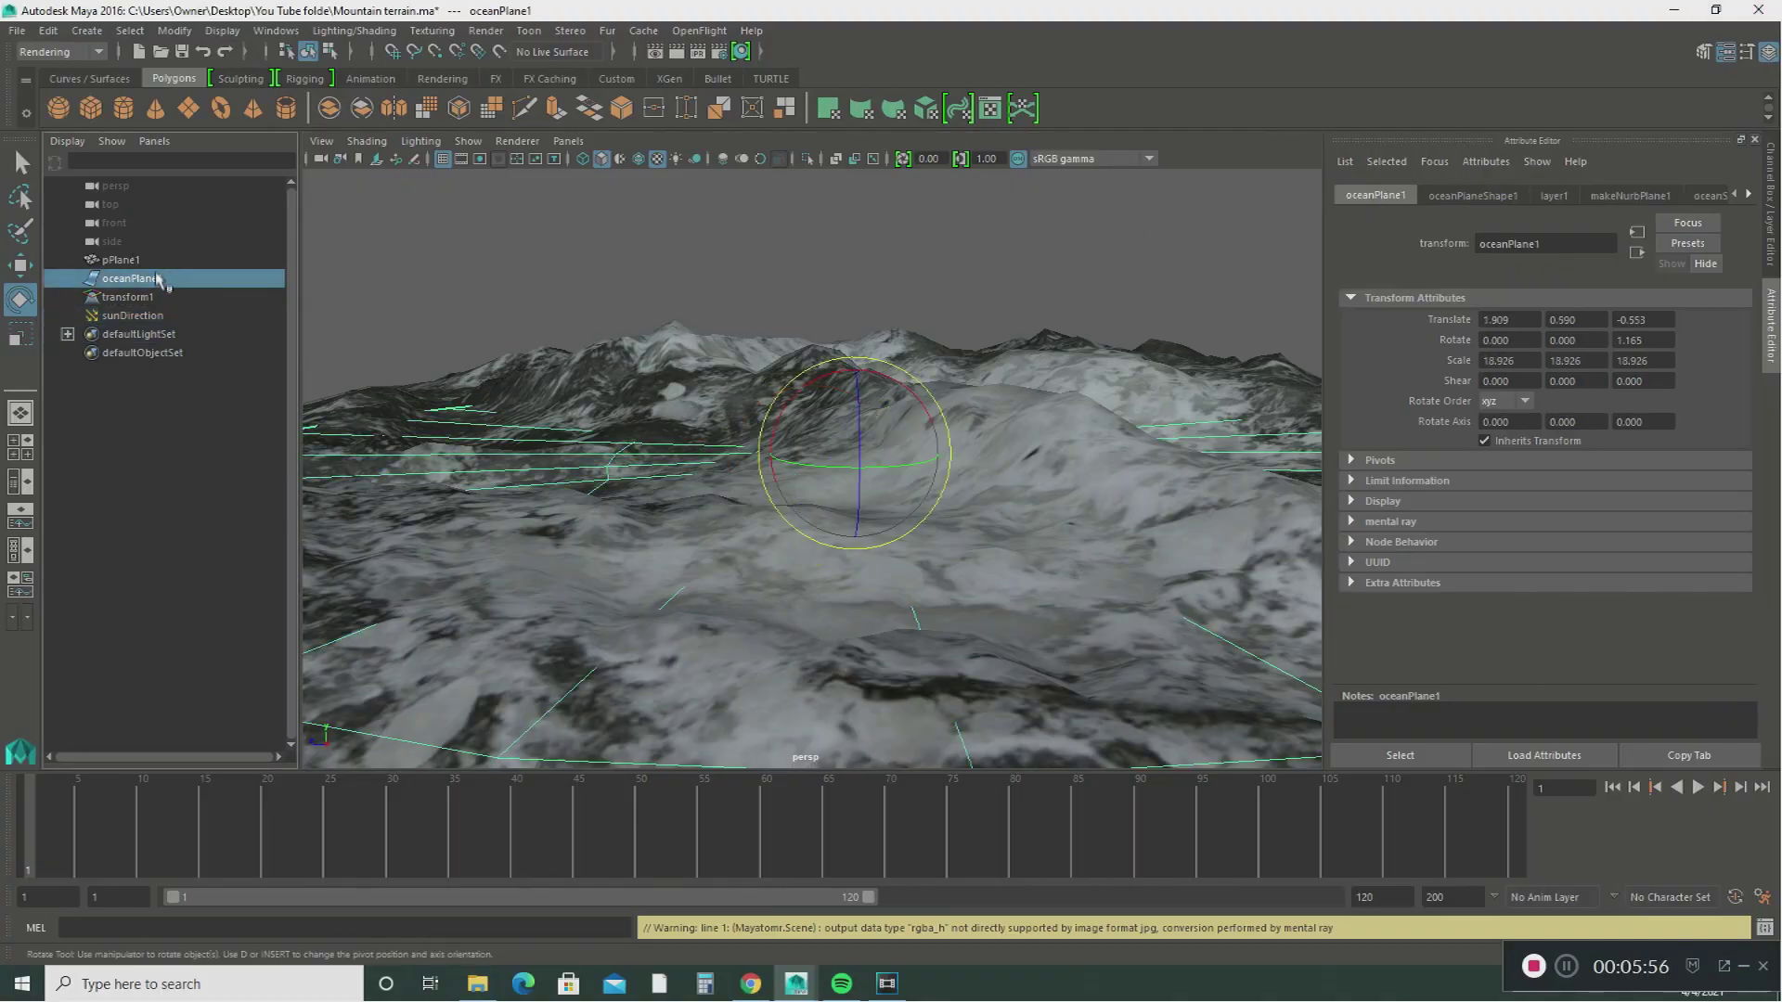
{"action": "left_click", "coordinate": [1710, 196]}
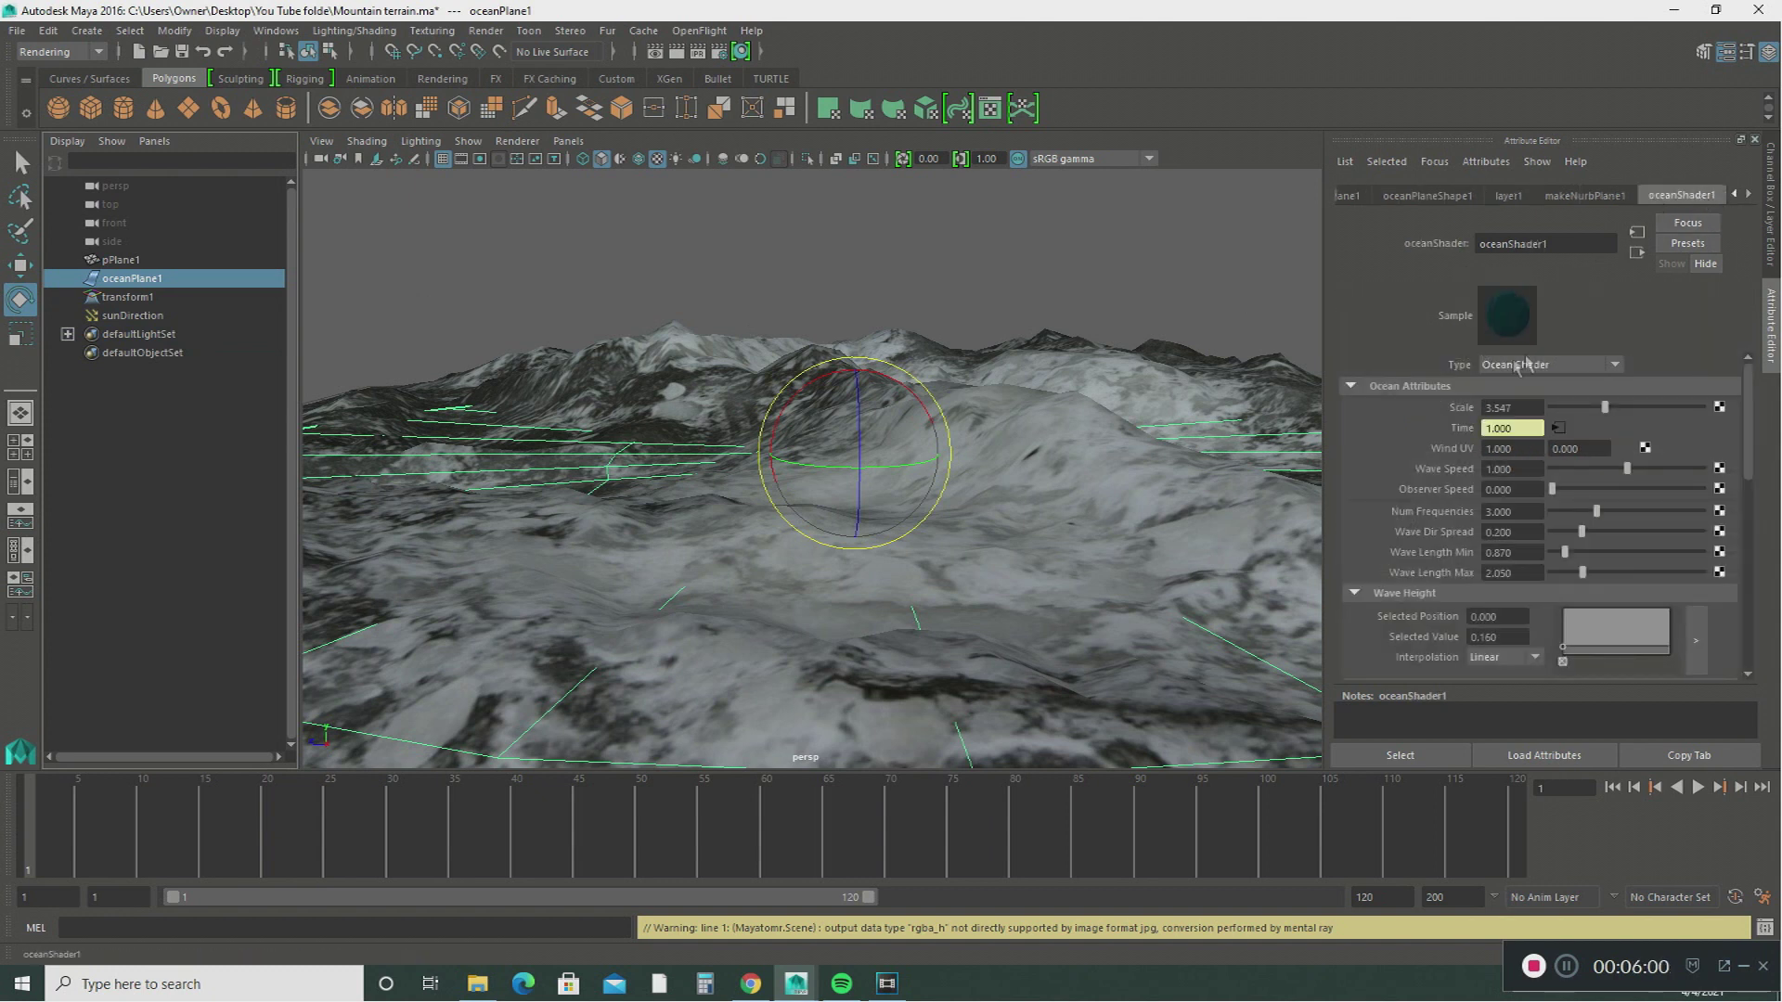